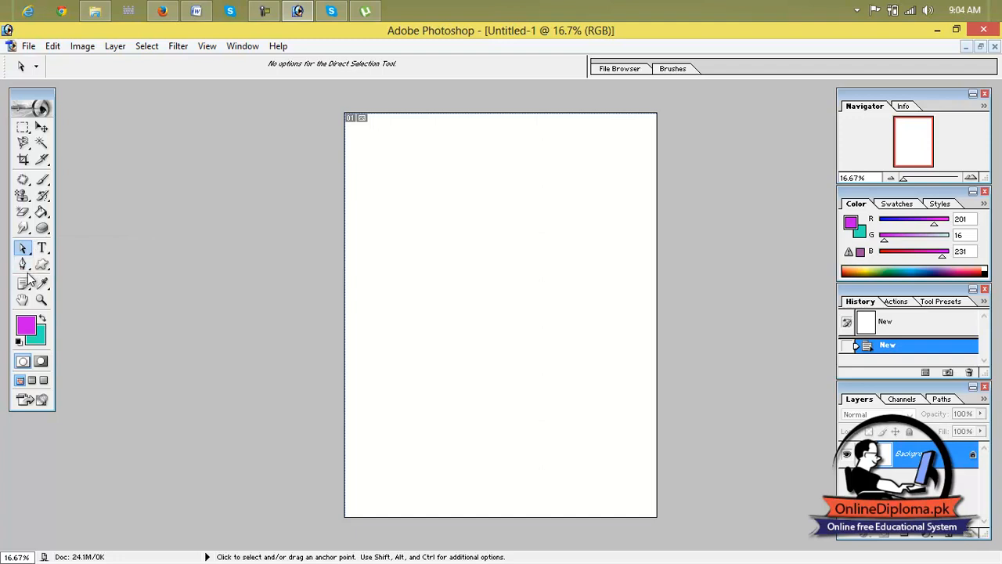
Draw a closed, rounded magenta blob on the blank page with the Freeform Pen tool
click(24, 264)
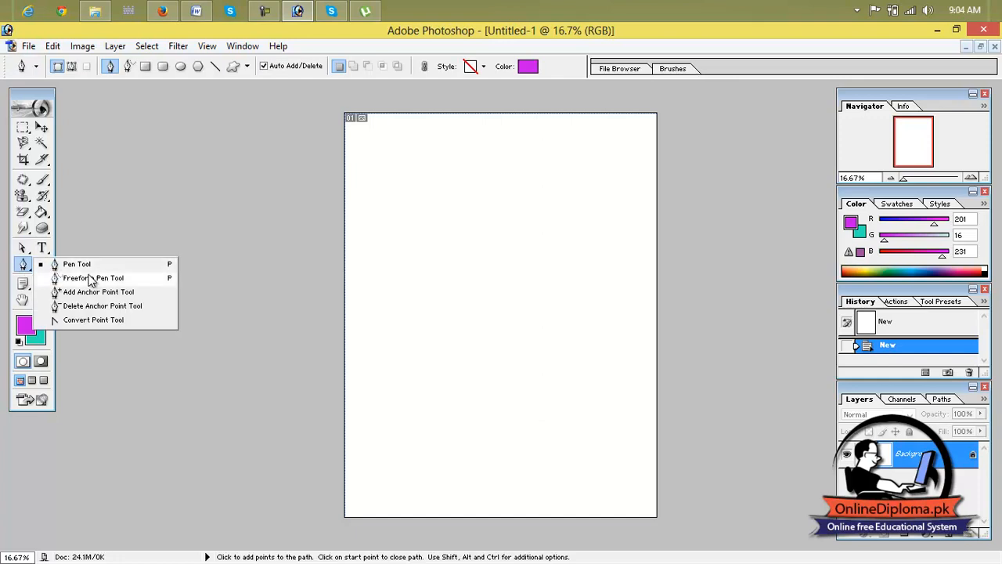
click(87, 278)
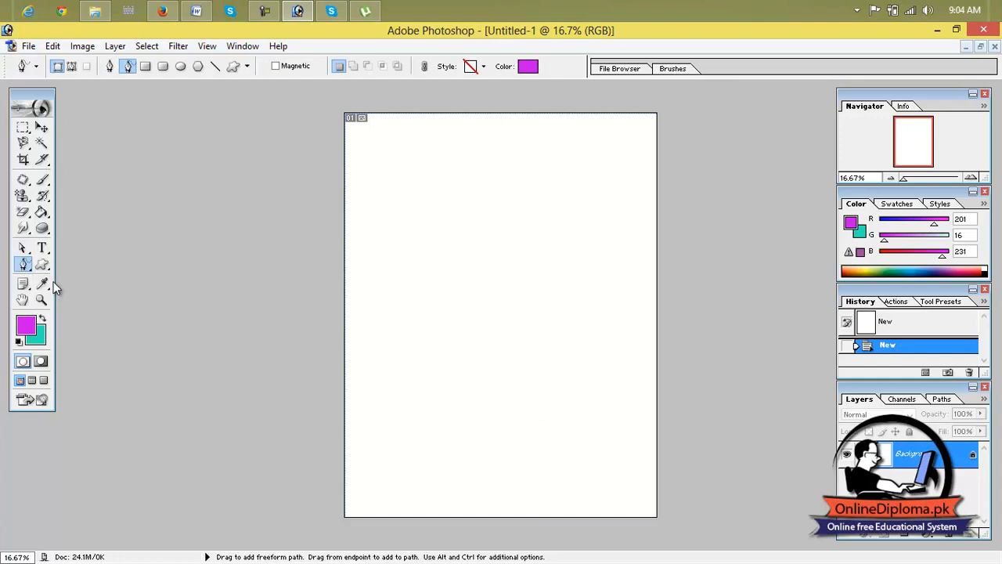
mouse_move(444, 196)
mouse_down()
mouse_move(507, 208)
mouse_move(554, 273)
mouse_move(559, 345)
mouse_move(444, 359)
mouse_move(421, 255)
mouse_move(442, 230)
mouse_move(446, 197)
mouse_up()
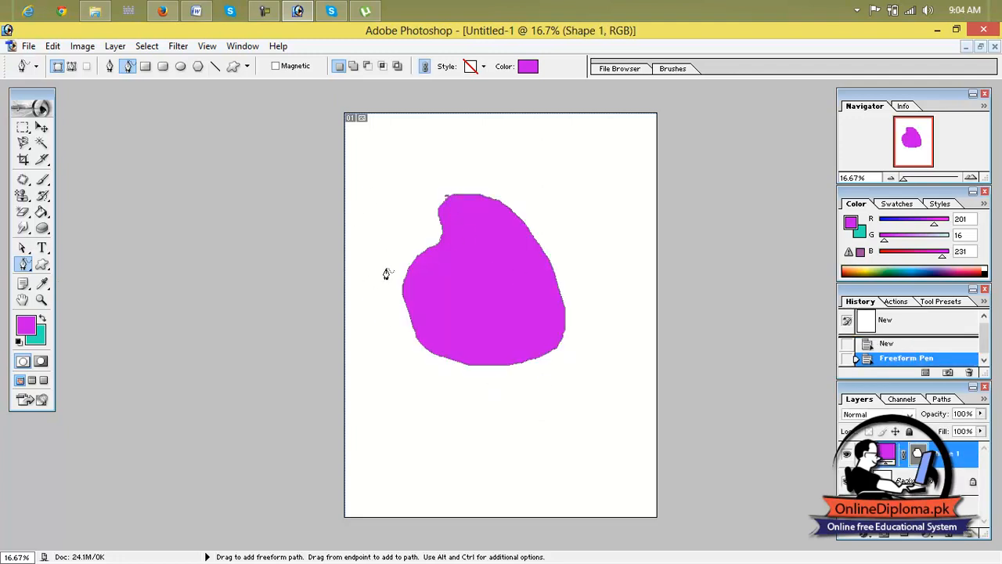
Select the whole outline of the magenta shape with the Path Selection tool and move it around the page
click(23, 249)
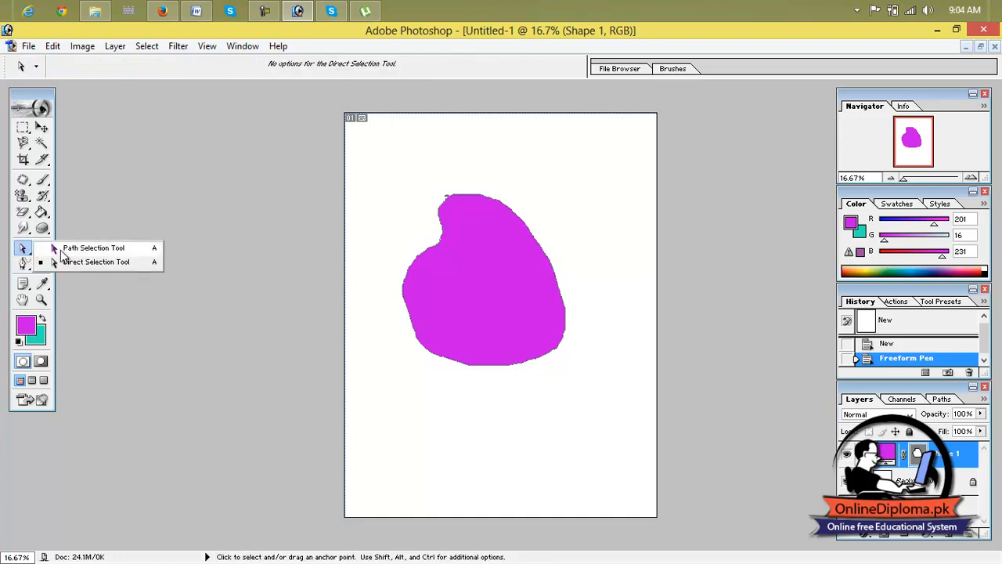
click(63, 248)
drag(362, 156, 606, 401)
scroll(480, 188, down, 2)
scroll(484, 196, up, 3)
mouse_move(533, 211)
mouse_down()
mouse_move(565, 213)
mouse_move(570, 224)
mouse_move(543, 217)
mouse_up()
drag(543, 217, 556, 246)
drag(556, 246, 546, 227)
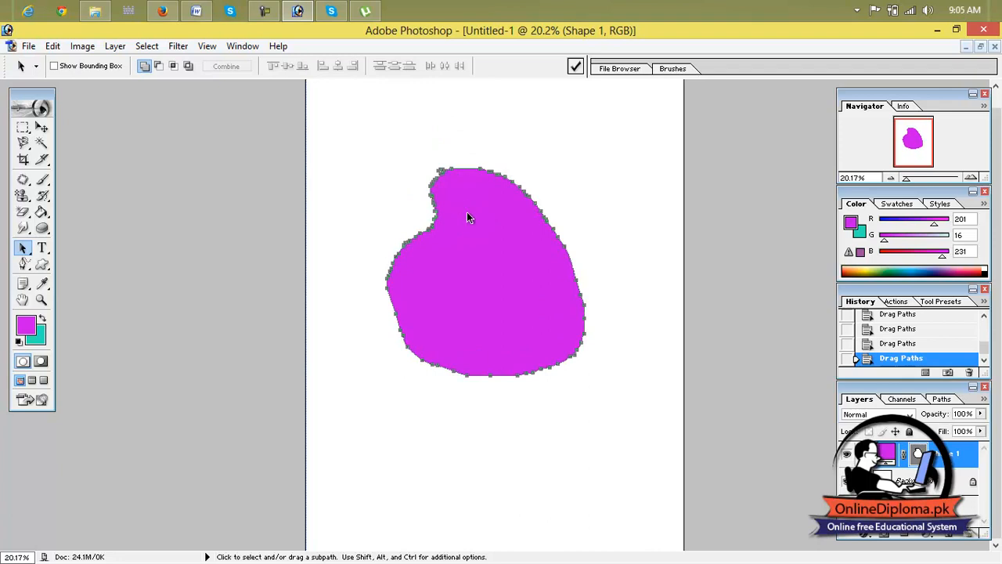
Shift the entire magenta shape slightly down and left with the Direct Selection tool
click(25, 249)
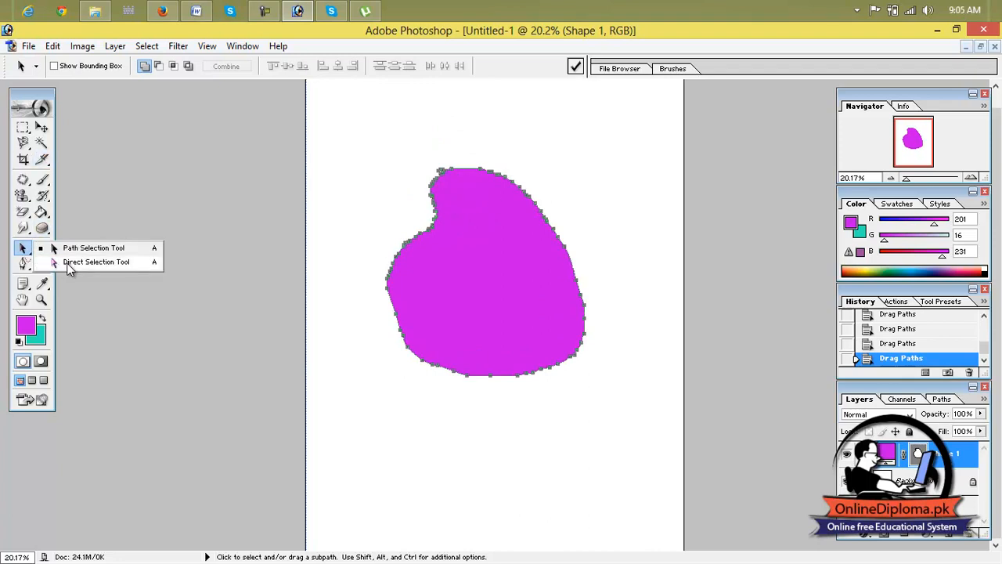
click(69, 263)
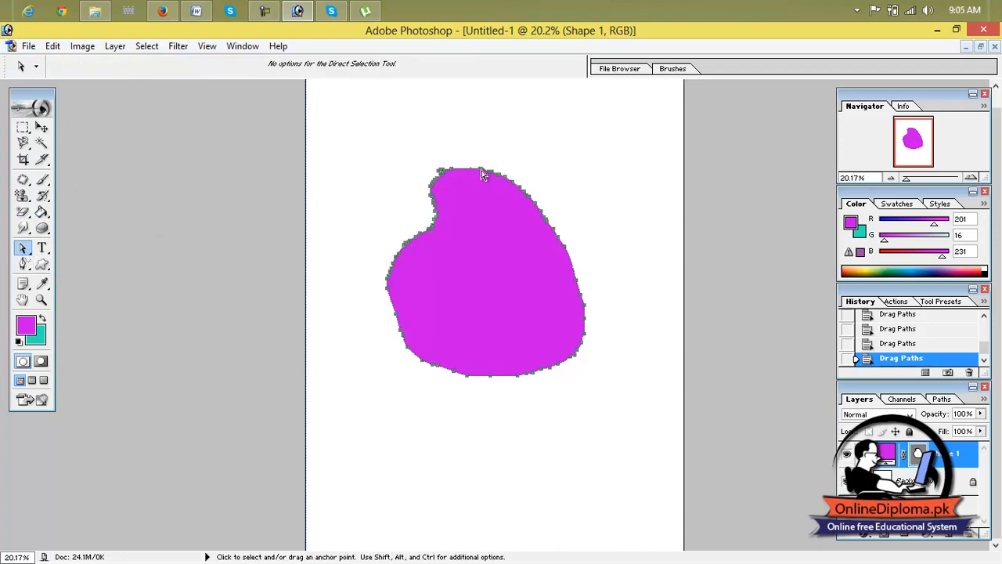
drag(487, 174, 470, 202)
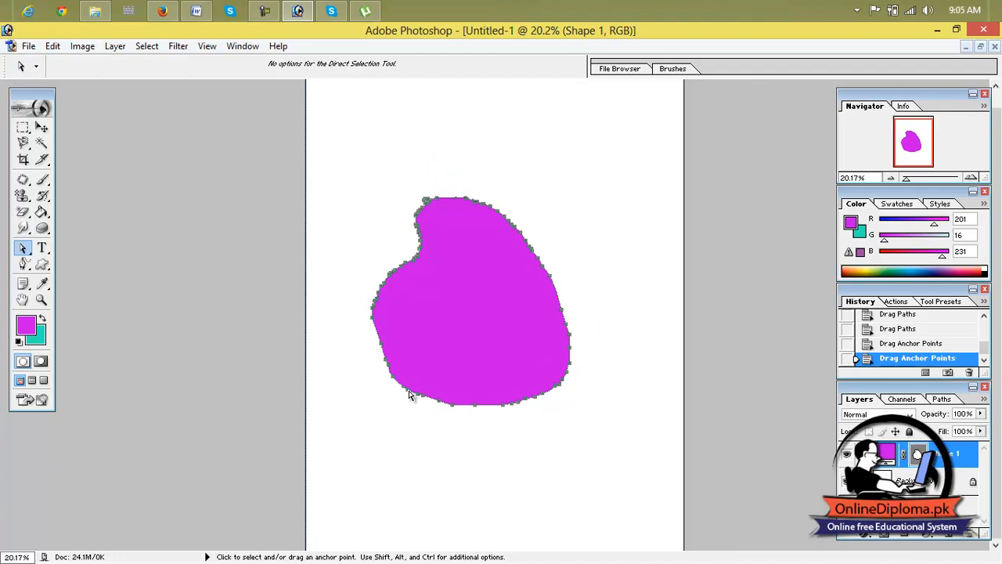
Pull the direction handles of the shape's lower-left anchor points outward to form a rounded lobe
drag(405, 393, 350, 441)
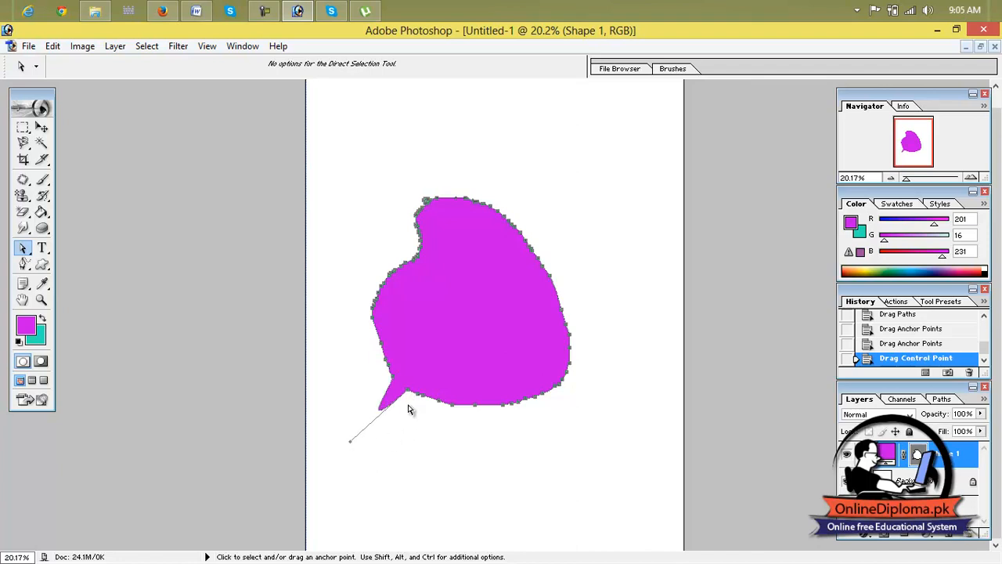
drag(407, 396, 409, 400)
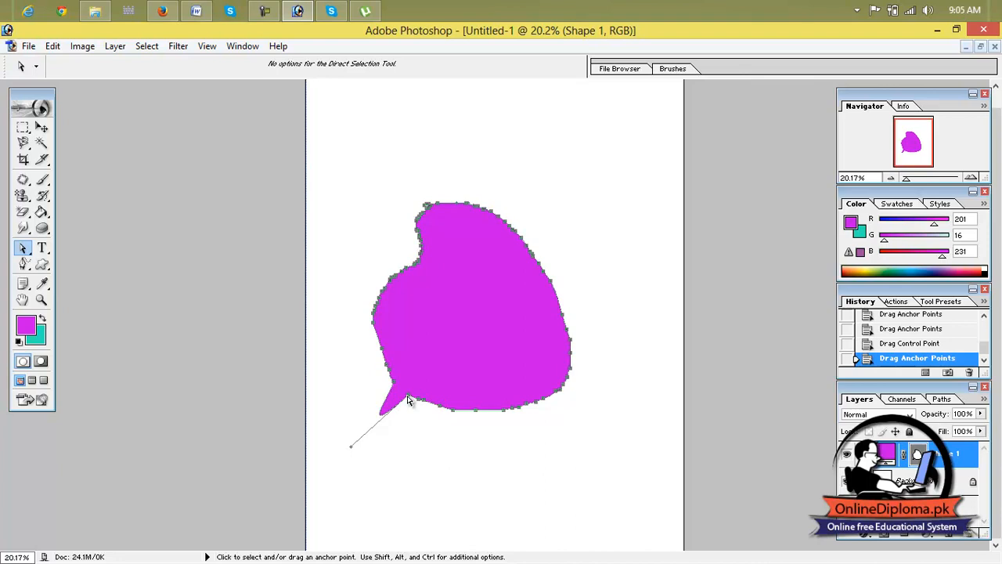
drag(351, 447, 385, 459)
click(440, 437)
click(423, 402)
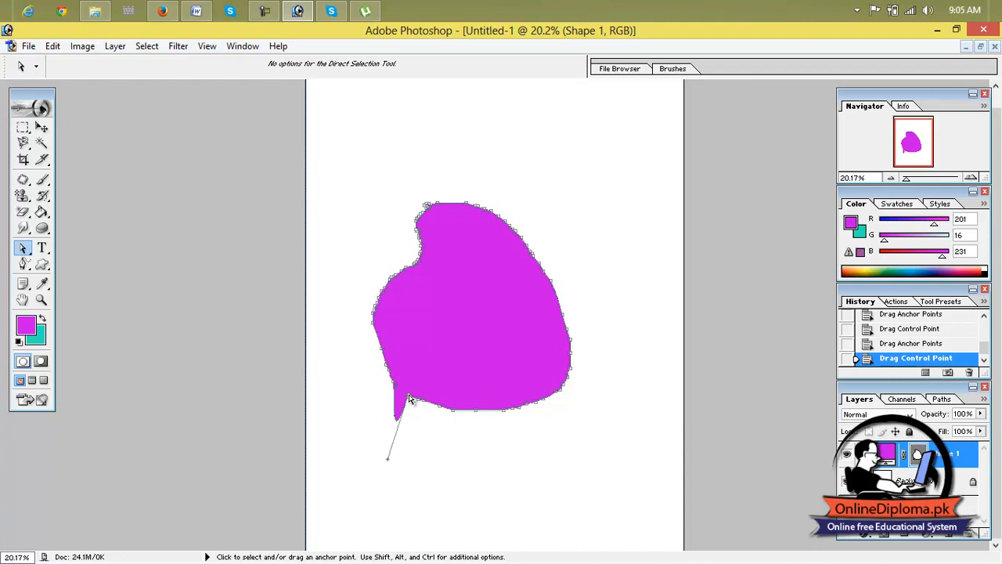
drag(399, 392, 308, 407)
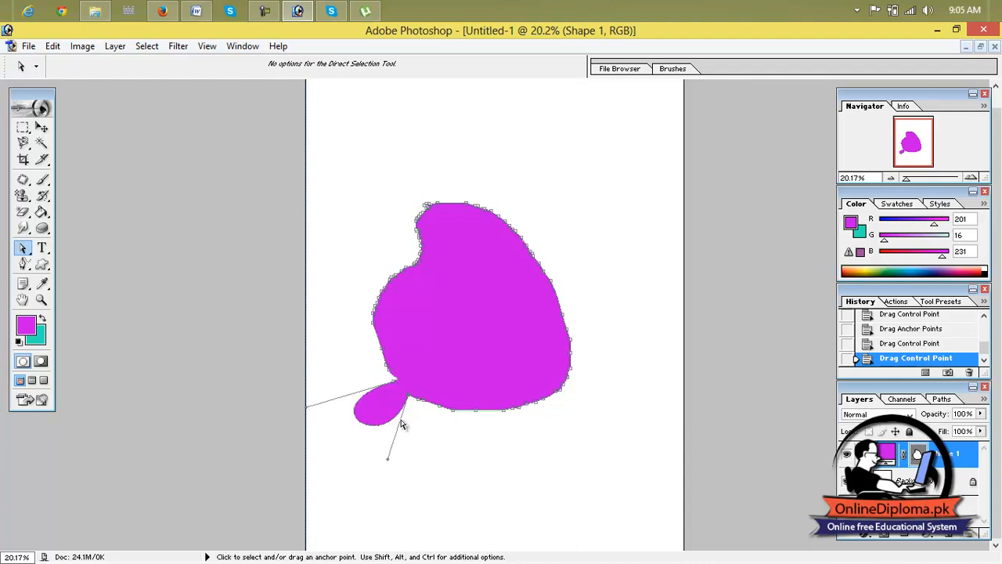
Pull two anchor points on the shape's lower-left edge outward into pointed spikes
click(392, 378)
drag(389, 375, 317, 379)
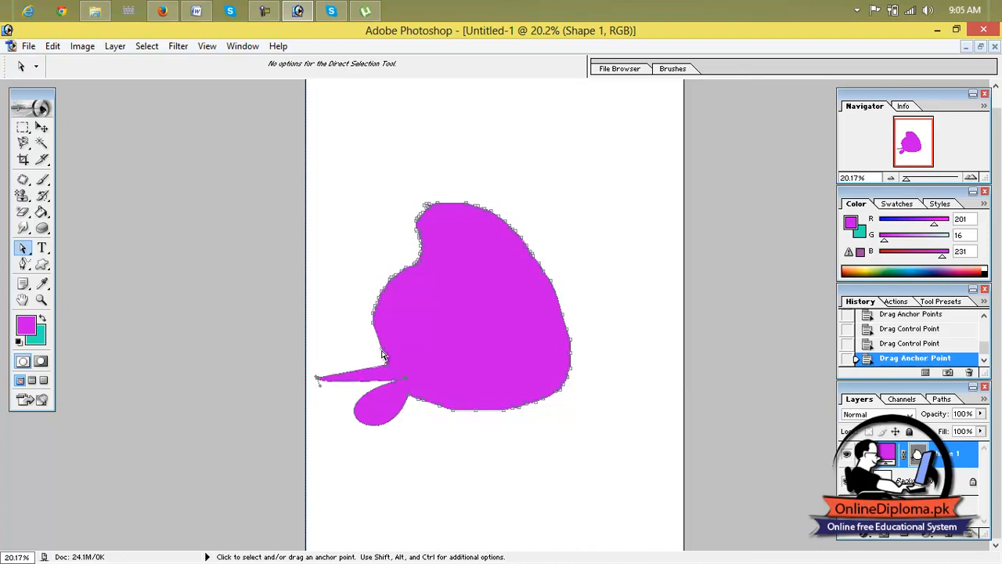
drag(383, 356, 337, 343)
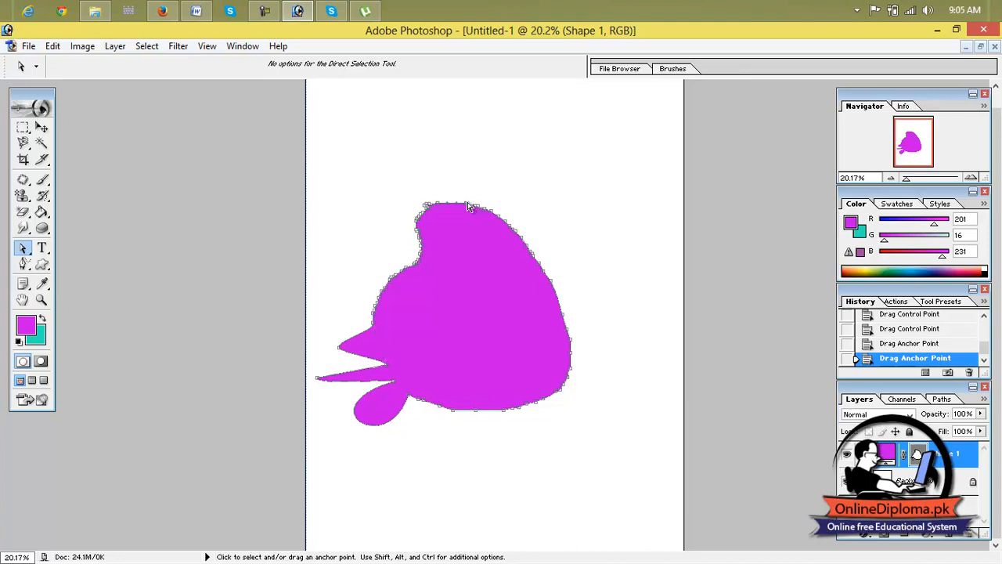
Pull four anchor points along the shape's top and upper-right edge outward into spikes
drag(469, 206, 482, 151)
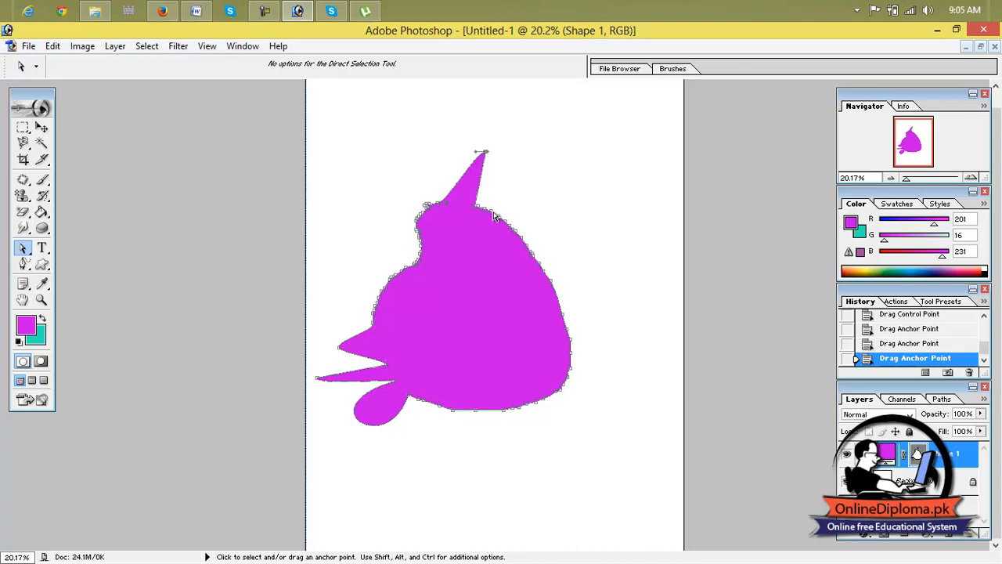
drag(493, 211, 540, 175)
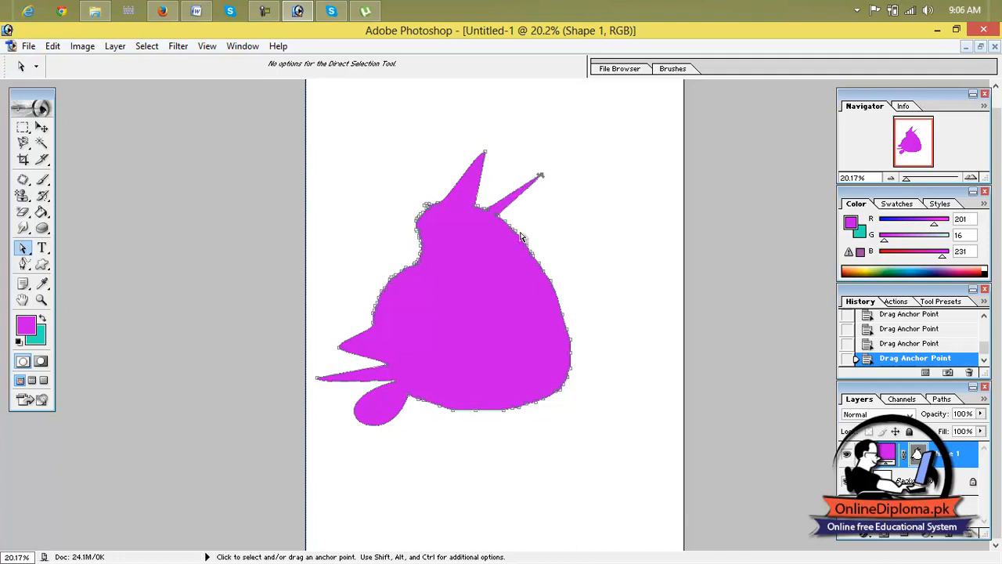
drag(516, 236, 607, 246)
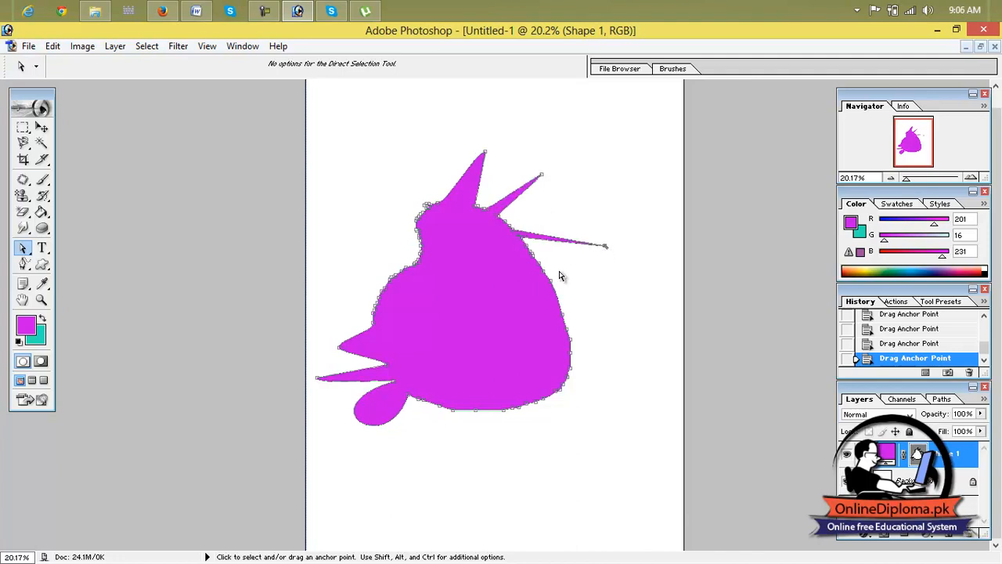
drag(602, 283, 628, 291)
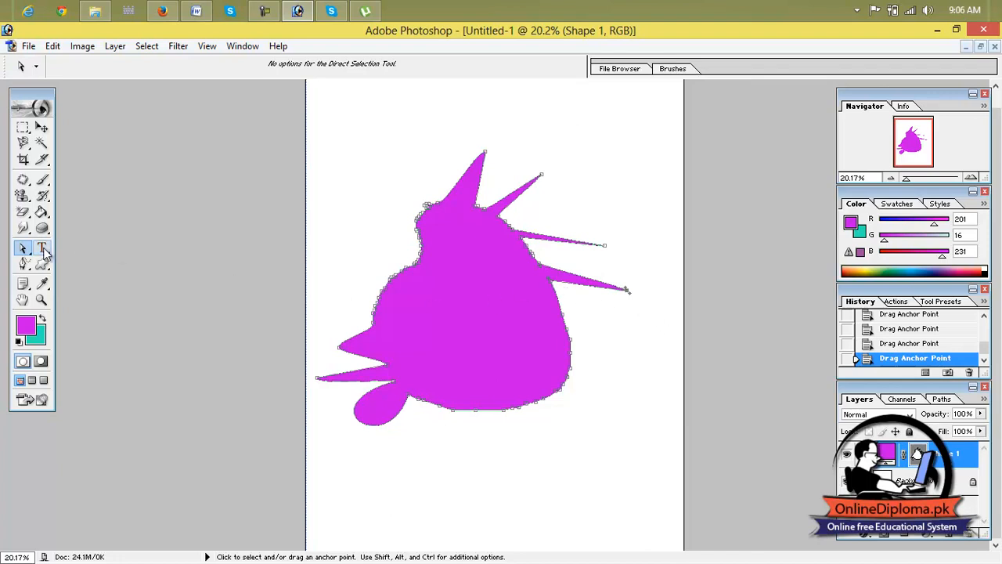
Deselect the path and move the spiky shape slightly up and right with the Move tool
drag(22, 248, 143, 238)
click(142, 238)
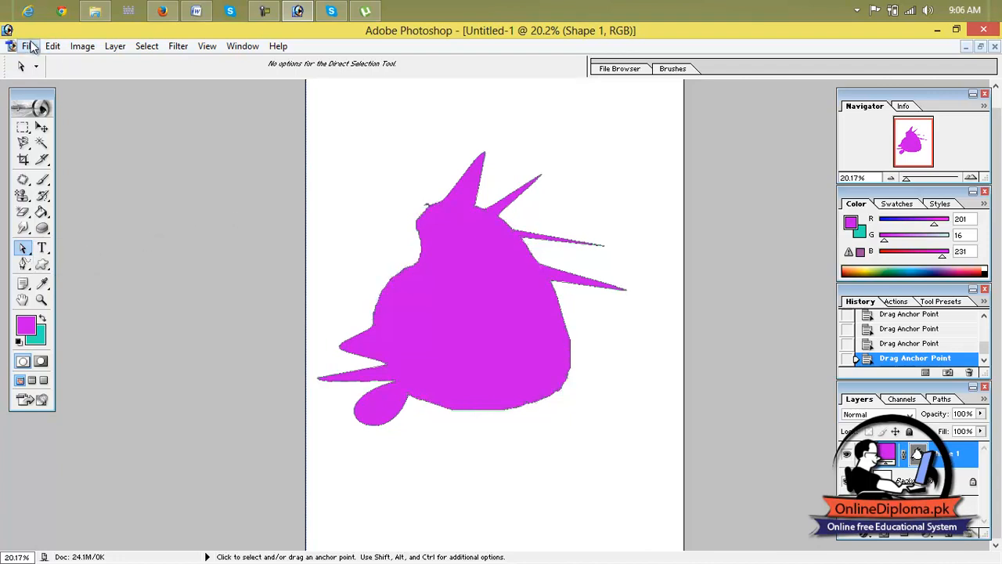
key(v)
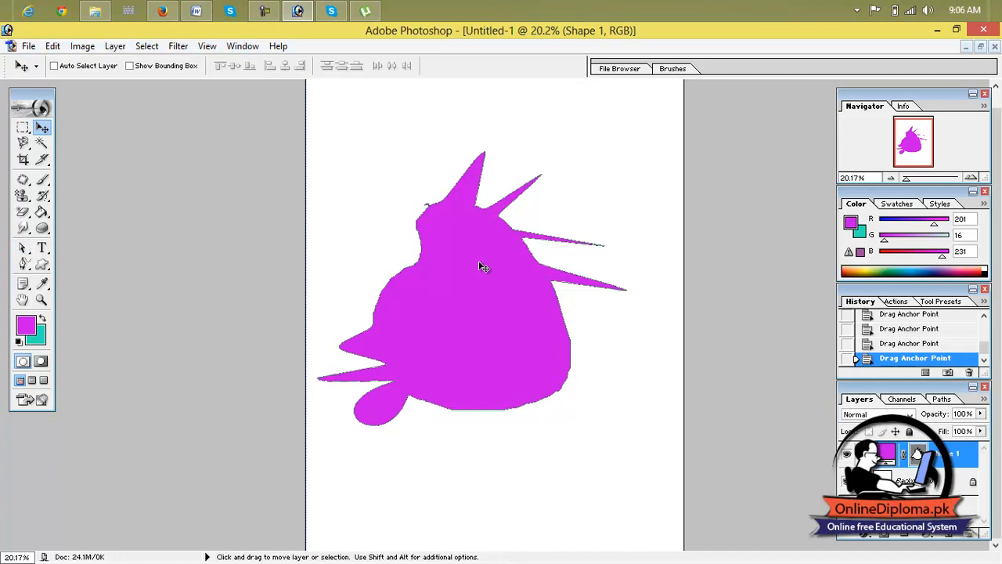
drag(483, 259, 493, 245)
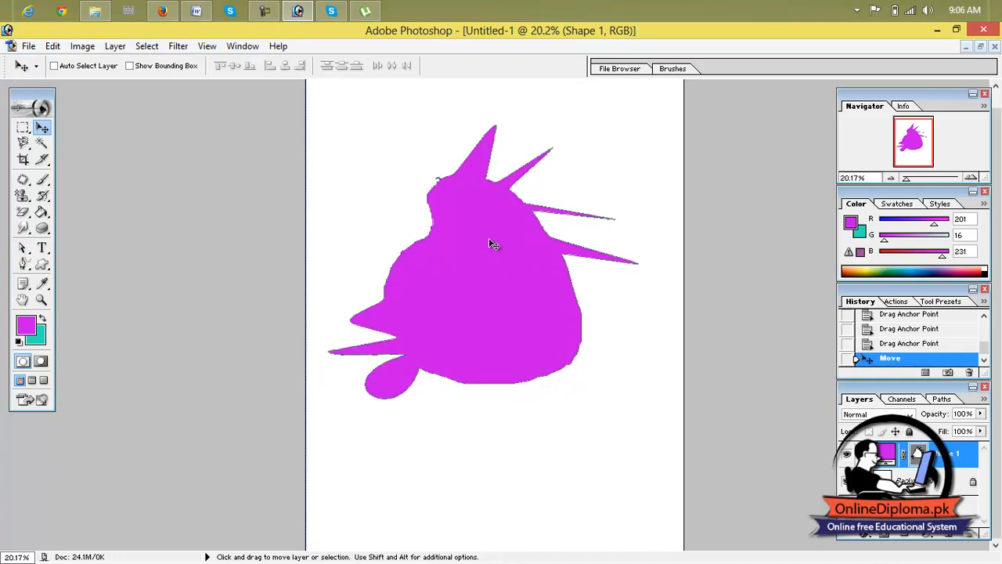
Close the untitled document without saving its changes
click(43, 249)
click(44, 252)
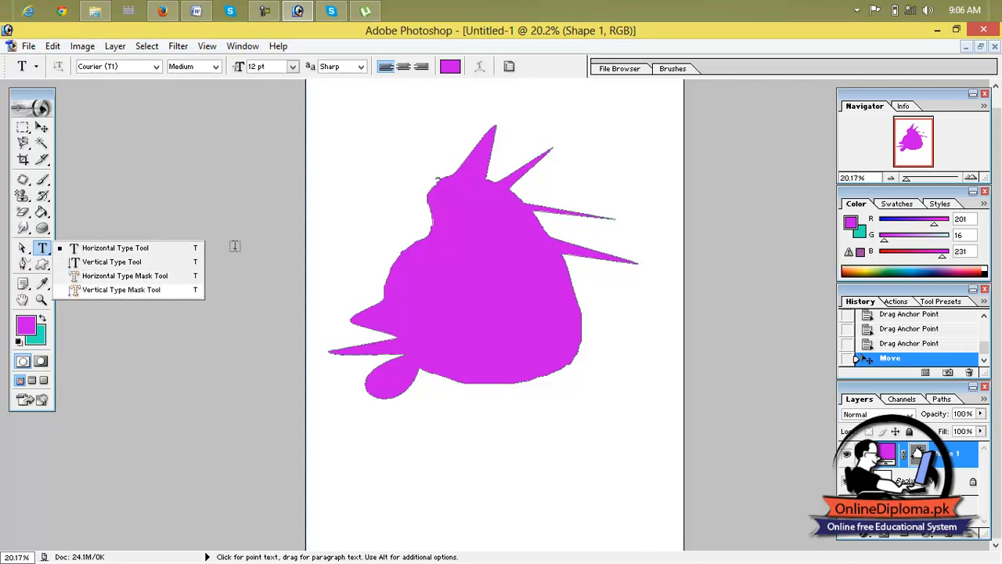
click(996, 47)
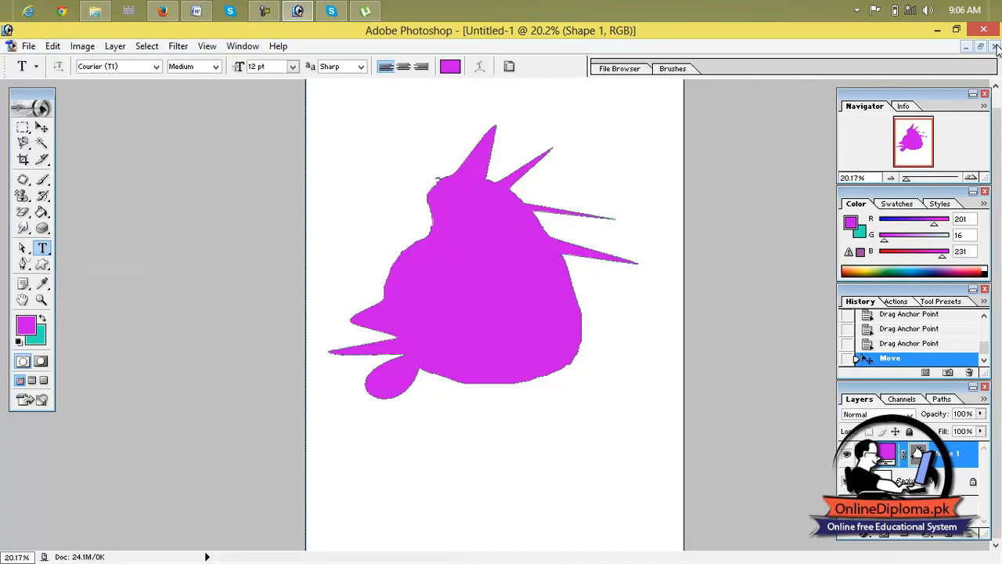
click(996, 47)
click(503, 241)
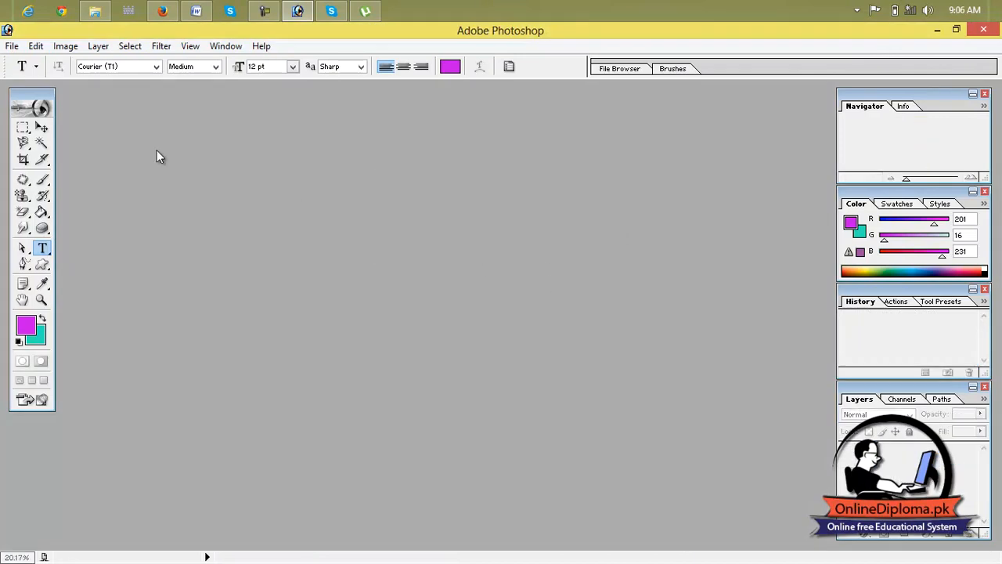
Open the image Aamir_Khan_in_Look_of_Dhoom_3_MoviePhoto.jpg
click(12, 46)
mouse_move(13, 52)
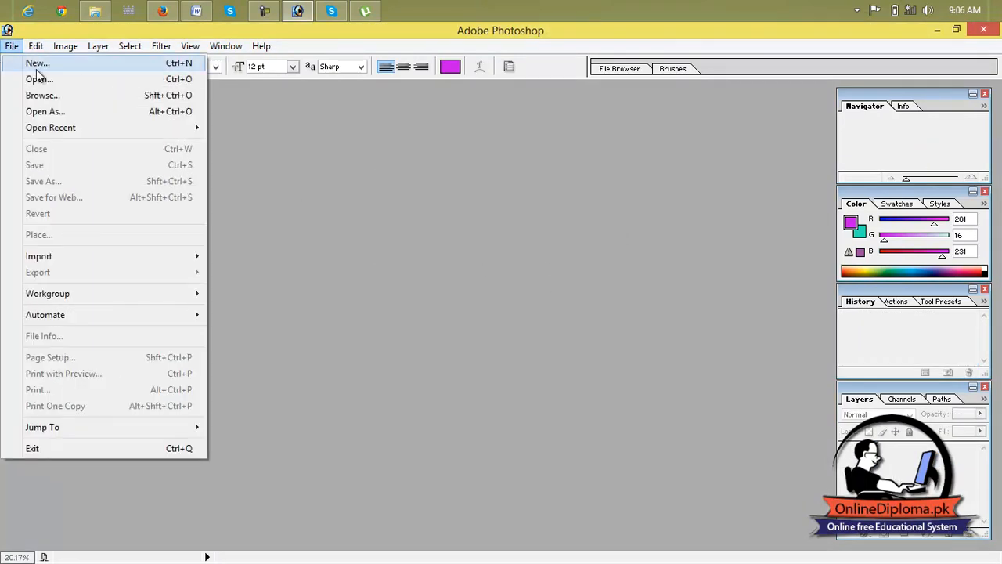
click(39, 79)
click(505, 237)
click(498, 176)
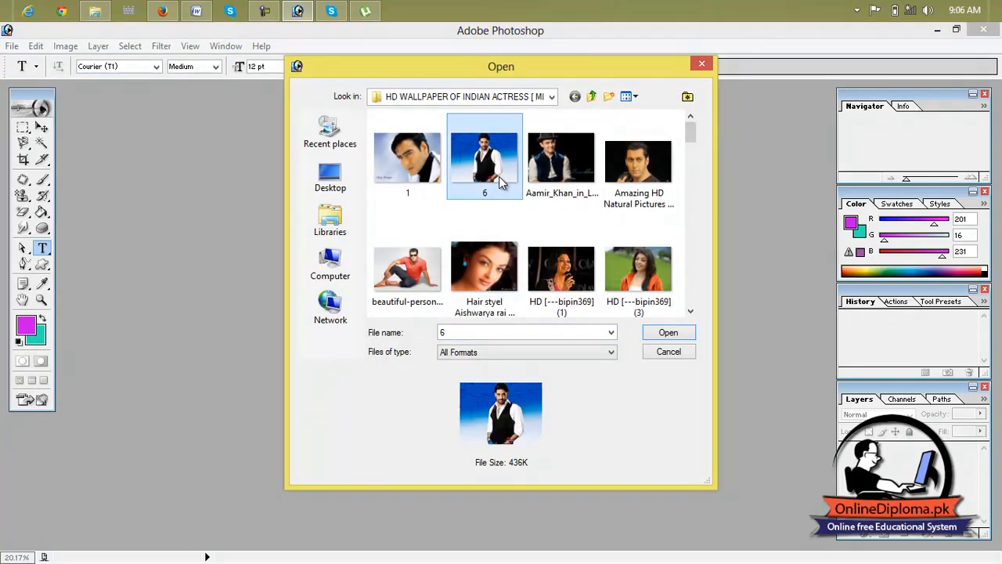
click(569, 176)
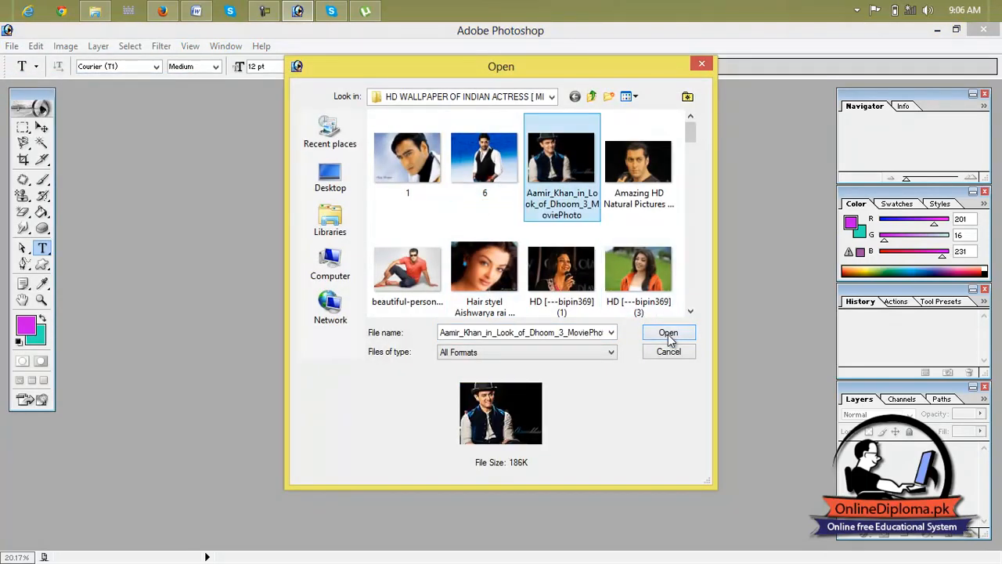
click(668, 333)
click(424, 94)
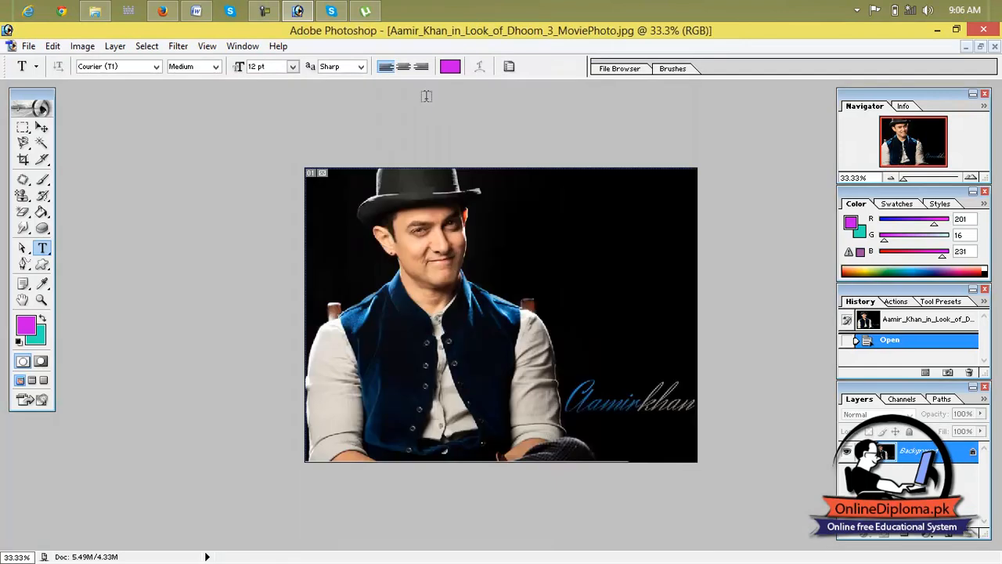
Draw a paragraph text box over the dark right side of the photo with the Horizontal Type tool
click(43, 264)
click(42, 250)
click(43, 249)
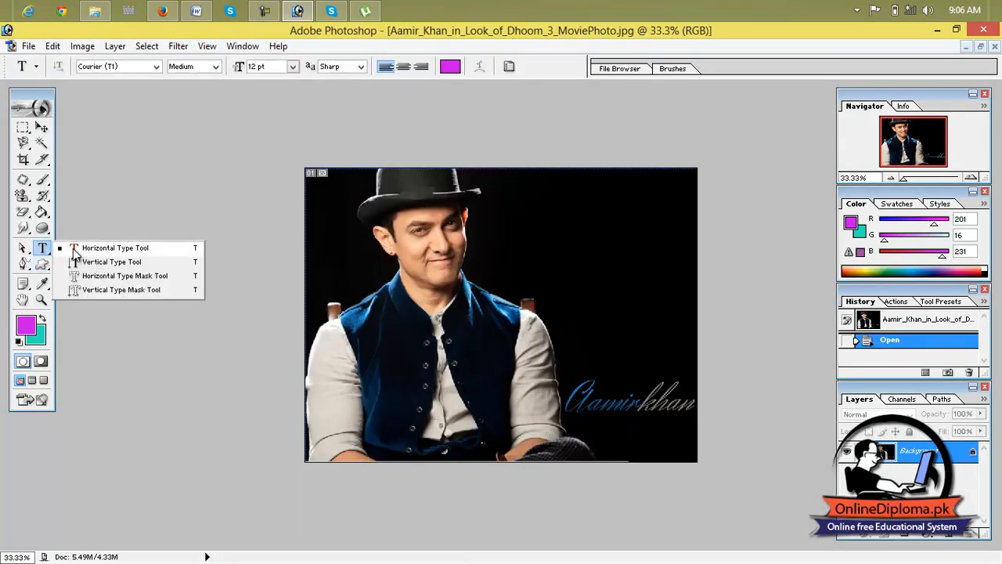
click(75, 248)
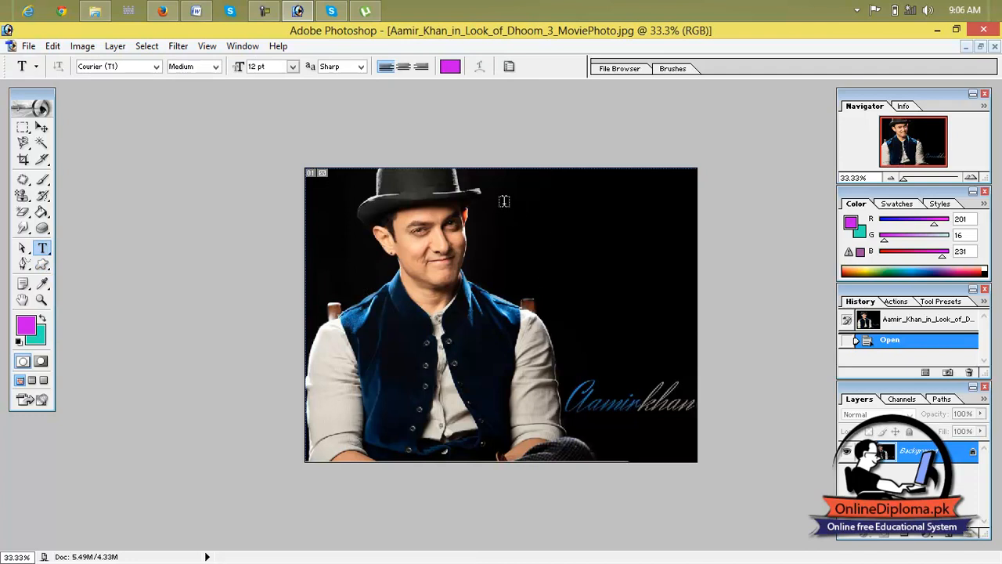
drag(509, 207, 689, 459)
drag(689, 455, 691, 461)
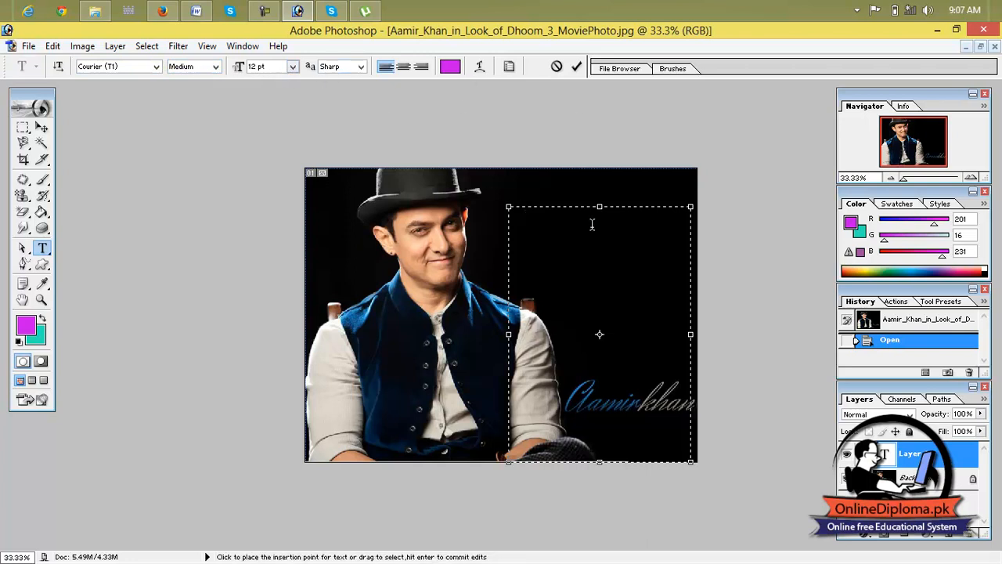
Leave text editing and delete the empty text layer above the background
click(41, 127)
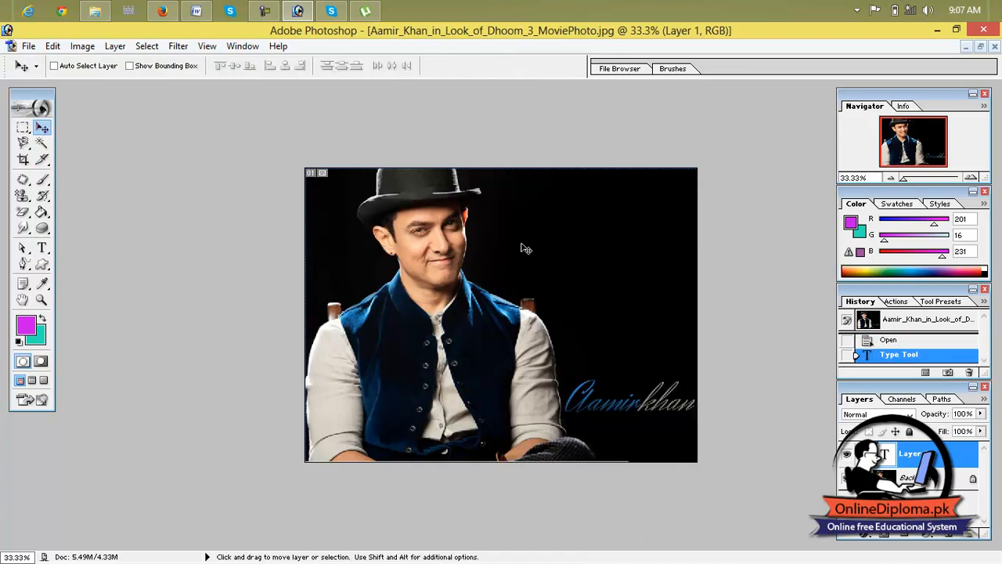
right_click(912, 456)
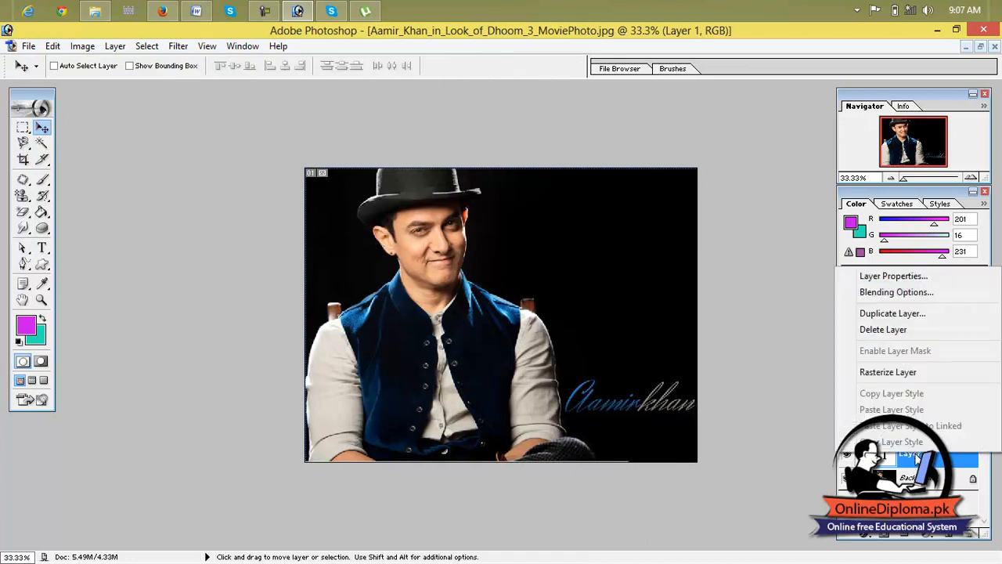
click(904, 331)
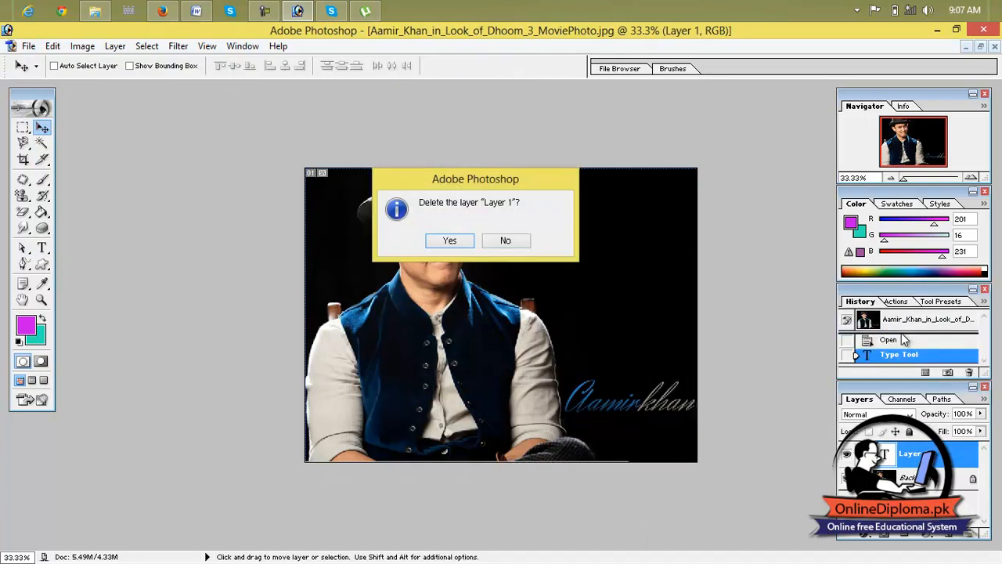
click(457, 241)
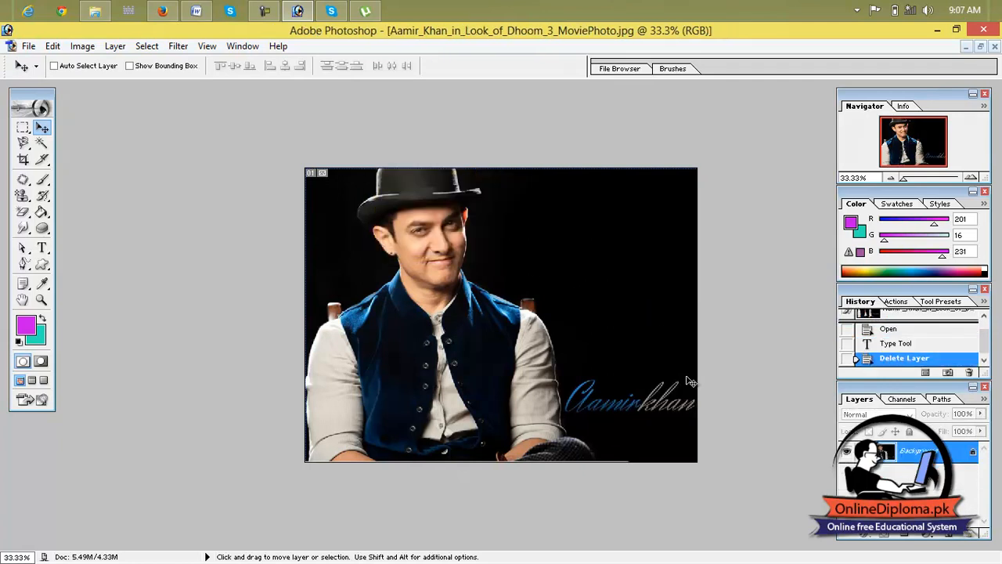
Add a line of horizontal text on the dark background beside the hat and set its size to 48 pt
drag(42, 248, 83, 247)
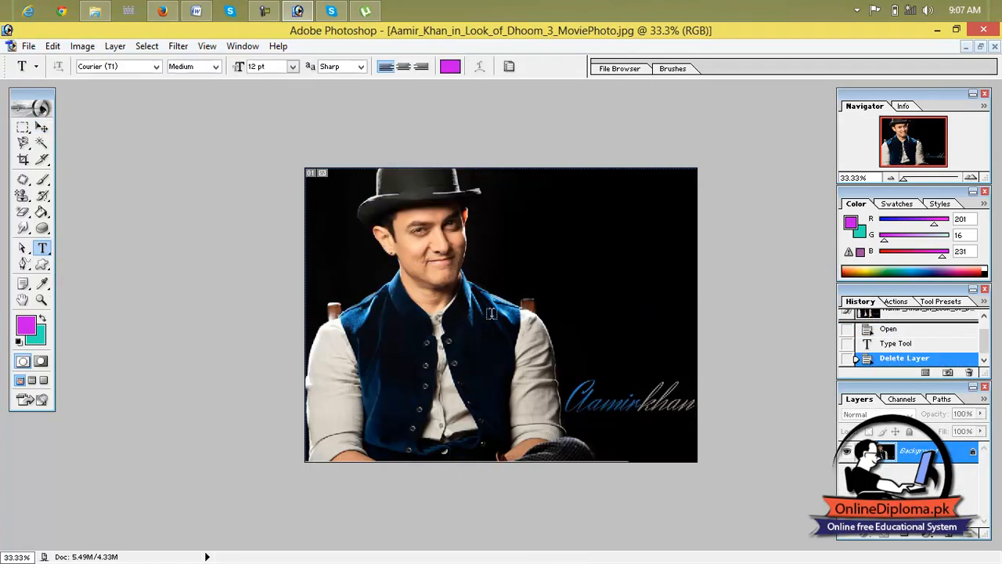
click(510, 218)
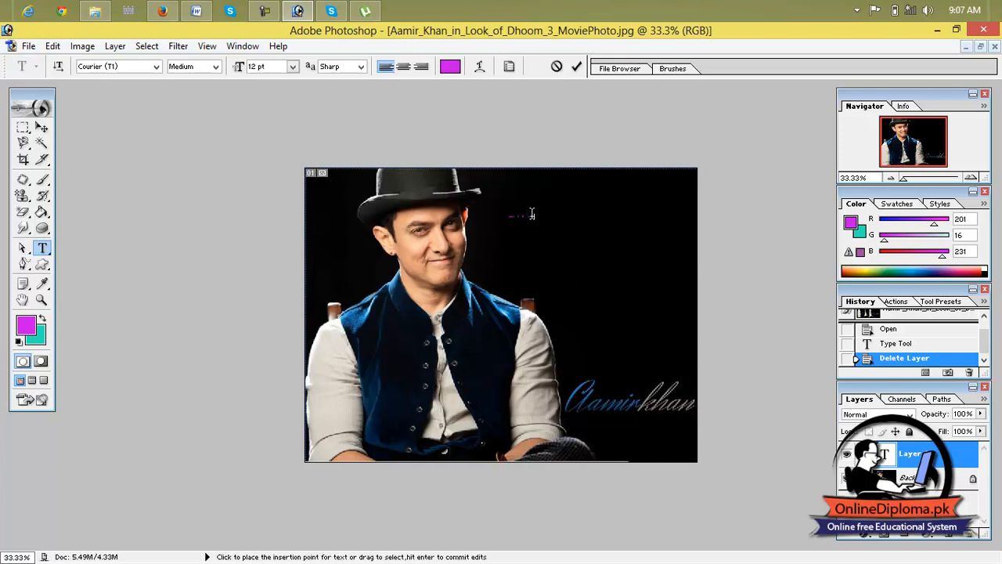
drag(535, 216, 496, 215)
click(293, 67)
click(307, 281)
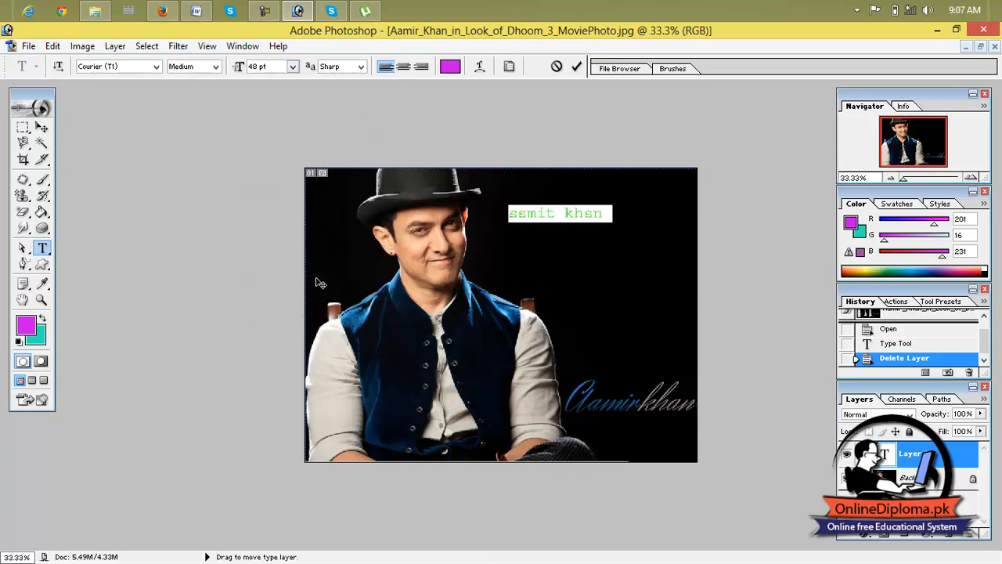
Replace the text's first word with "aamir" and move the text layer down over the dark area above the script signature
click(610, 216)
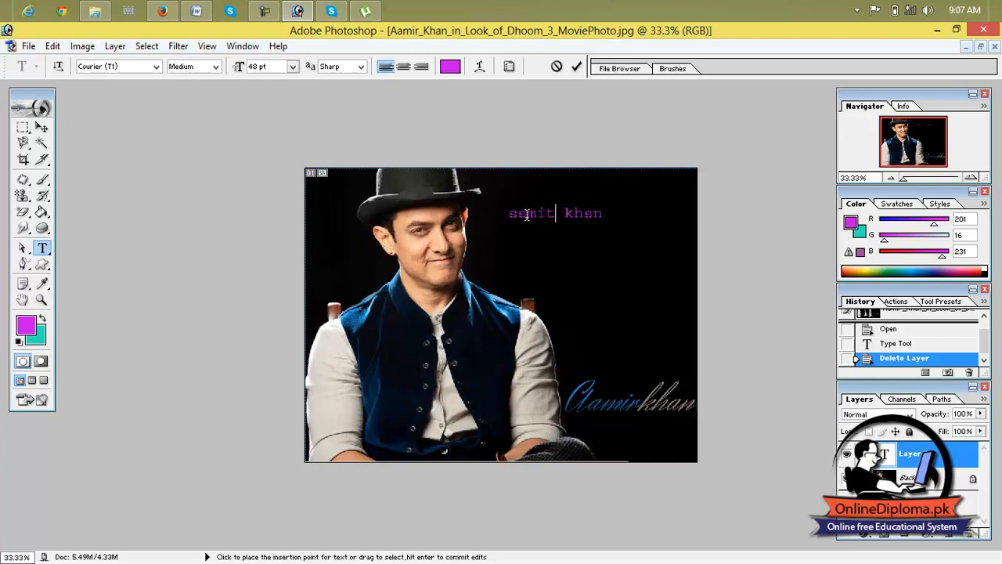
key(BackSpace)
key(BackSpace)
key(BackSpace)
key(BackSpace)
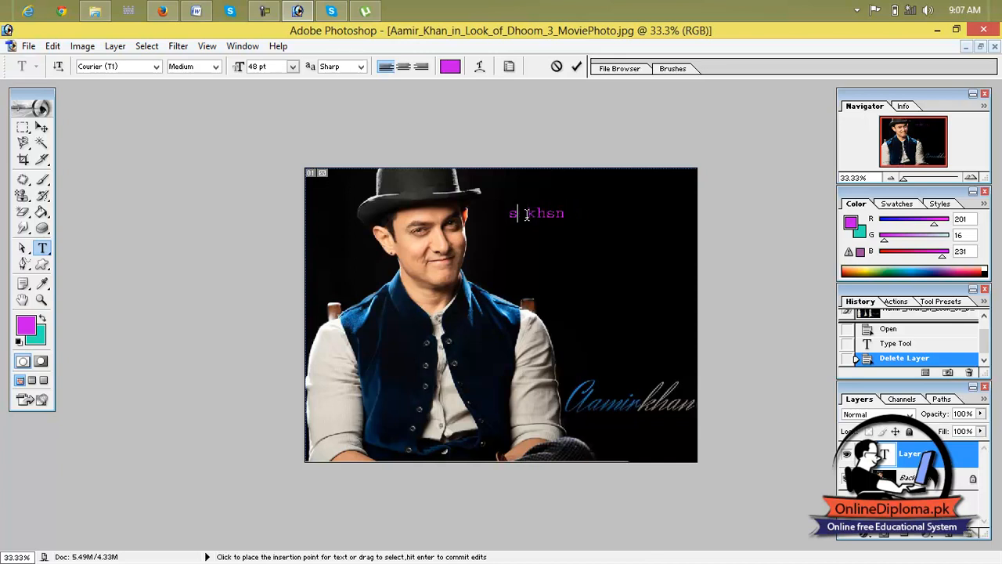
text(aamir)
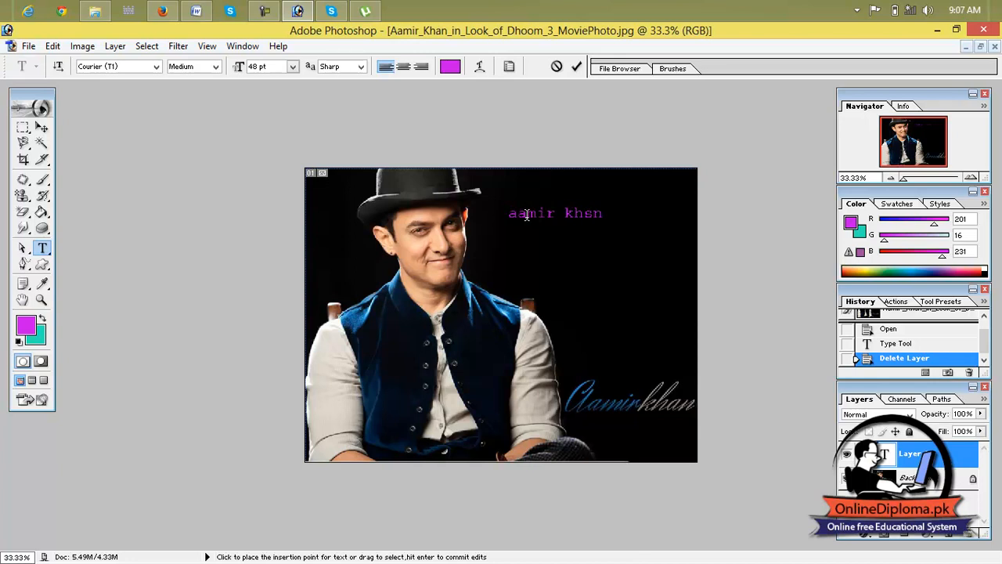
click(42, 127)
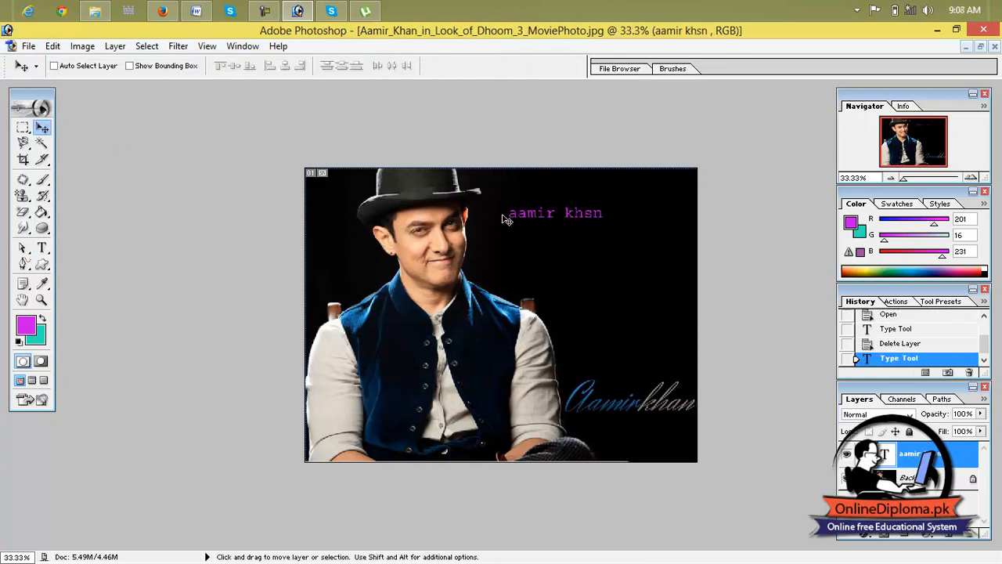
drag(529, 225, 603, 280)
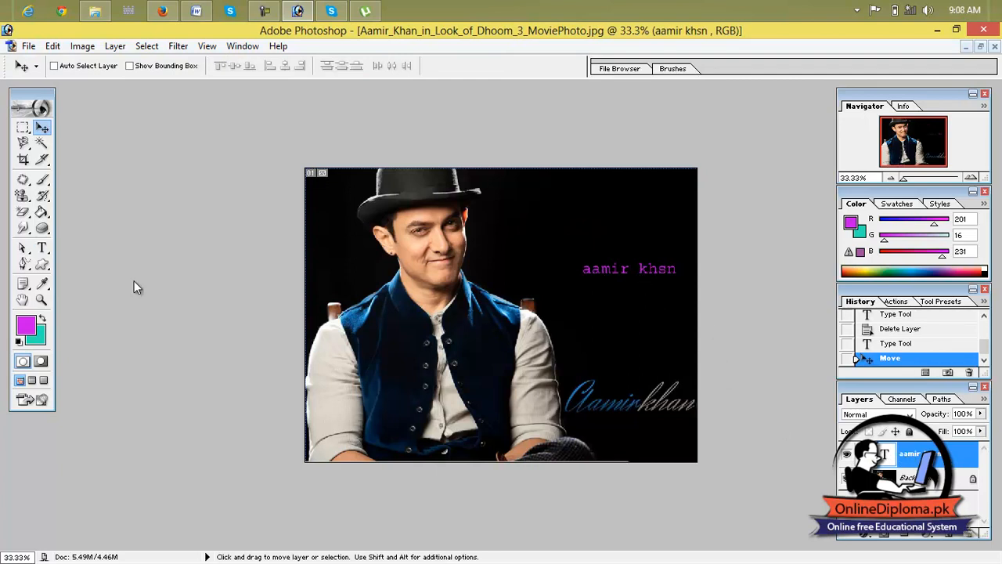
Set the foreground color to green 1CC734 and fill the text layer with it
click(26, 325)
click(395, 328)
mouse_move(396, 328)
mouse_down()
mouse_move(484, 224)
mouse_move(369, 208)
mouse_move(386, 217)
mouse_up()
drag(533, 228, 533, 307)
click(491, 228)
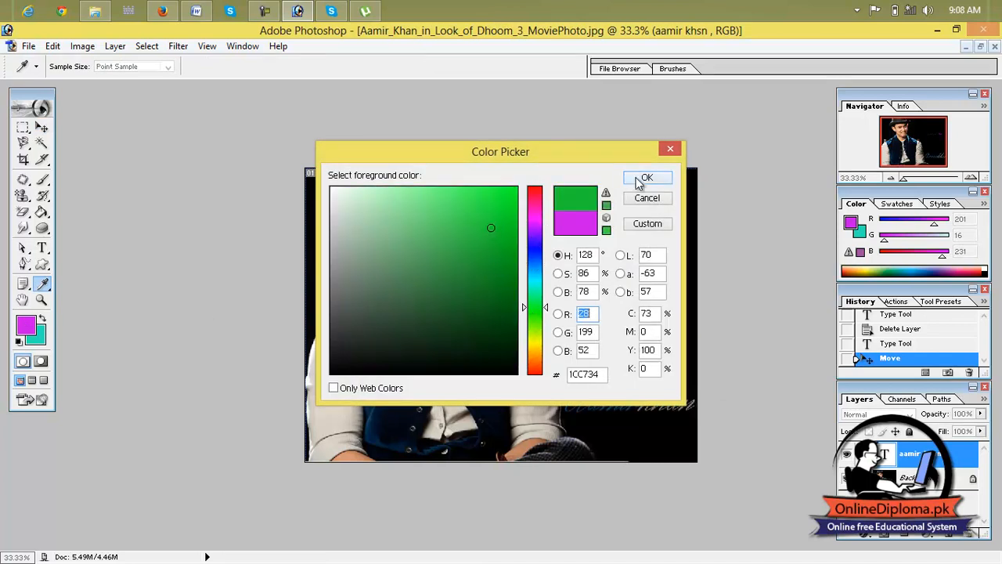
click(647, 177)
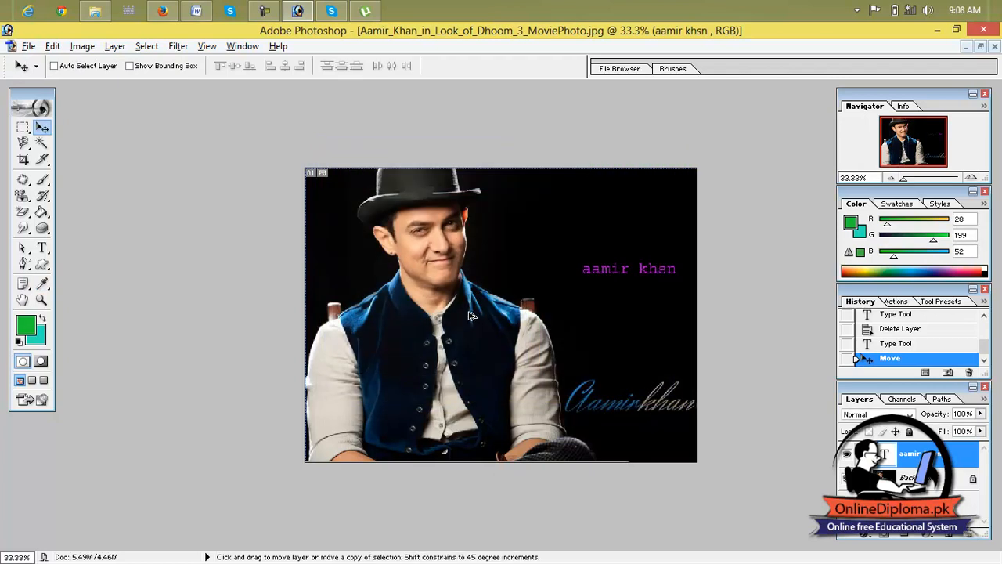
key(alt+BackSpace)
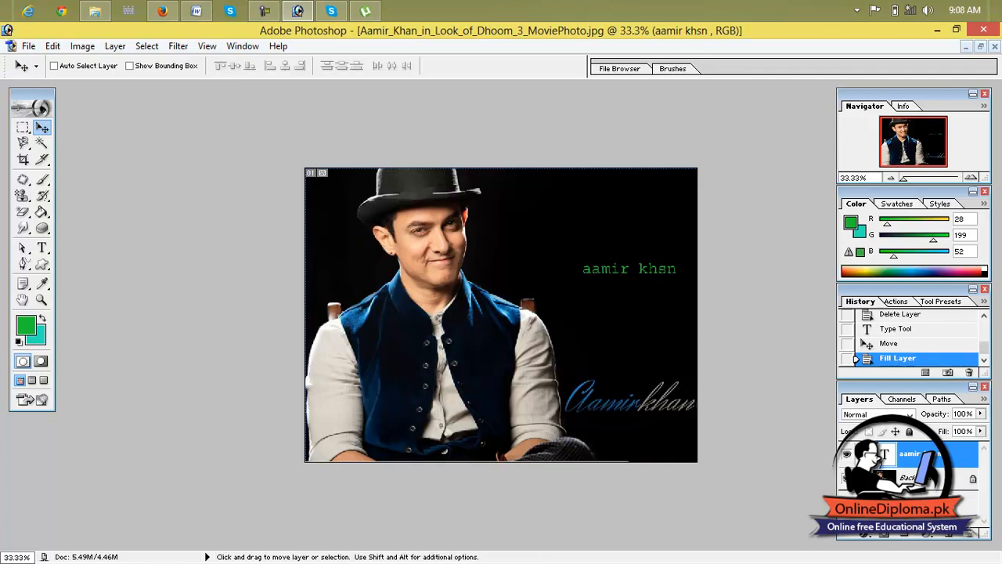
Delete the green text layer above the background
right_click(884, 455)
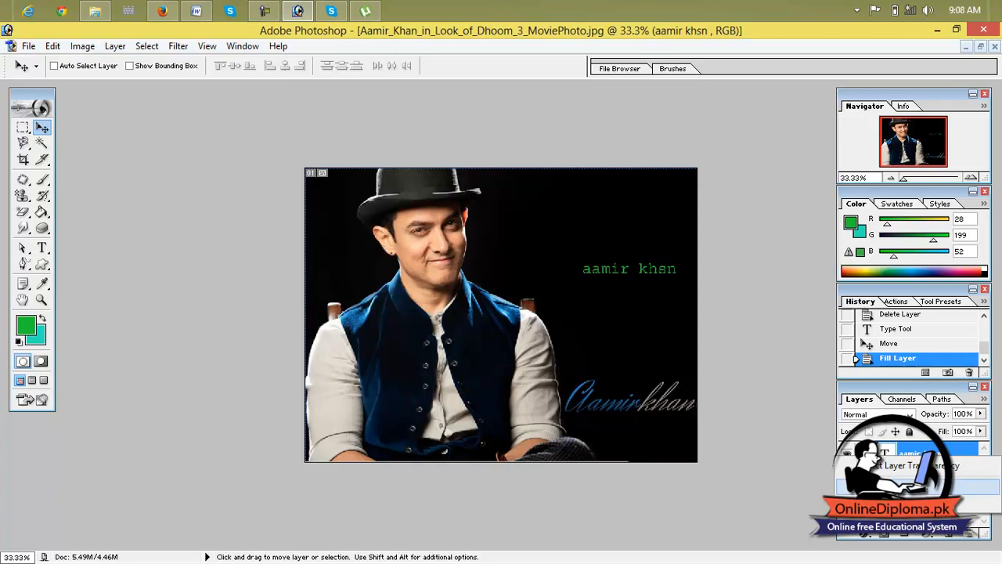
click(916, 486)
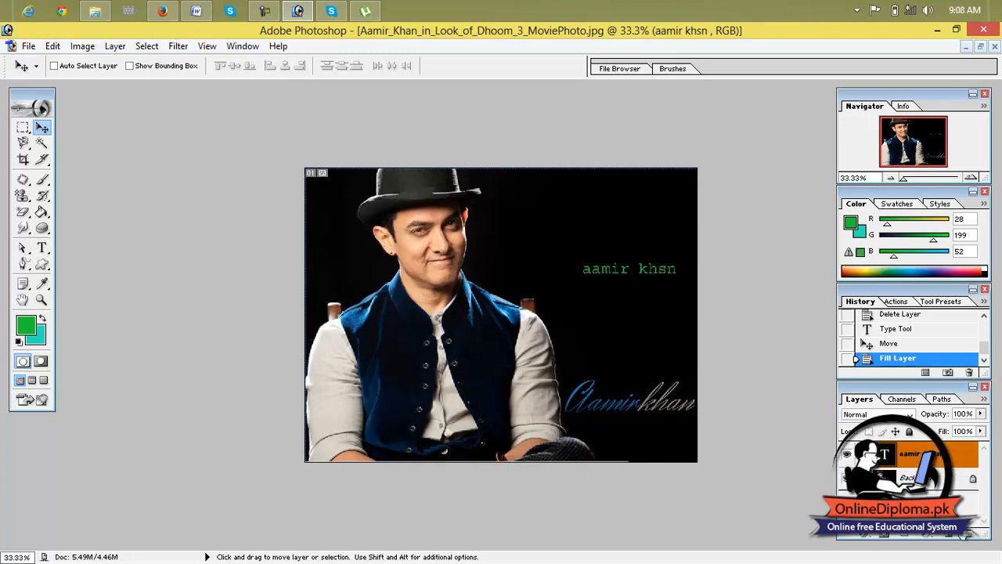
click(971, 536)
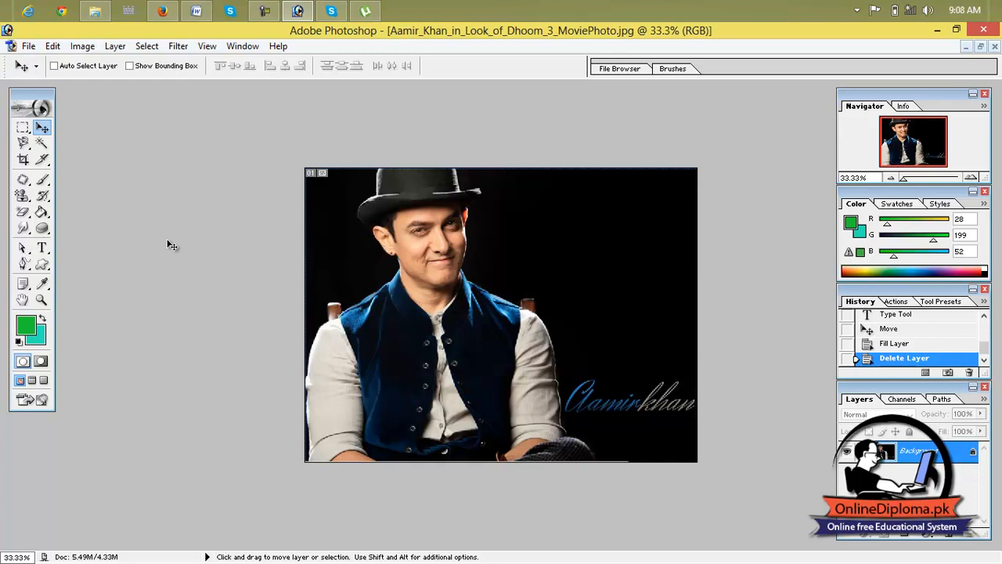
Create a text-shaped selection reading "aamir khan" on the dark background beside the hat with the Horizontal Type Mask tool
click(43, 250)
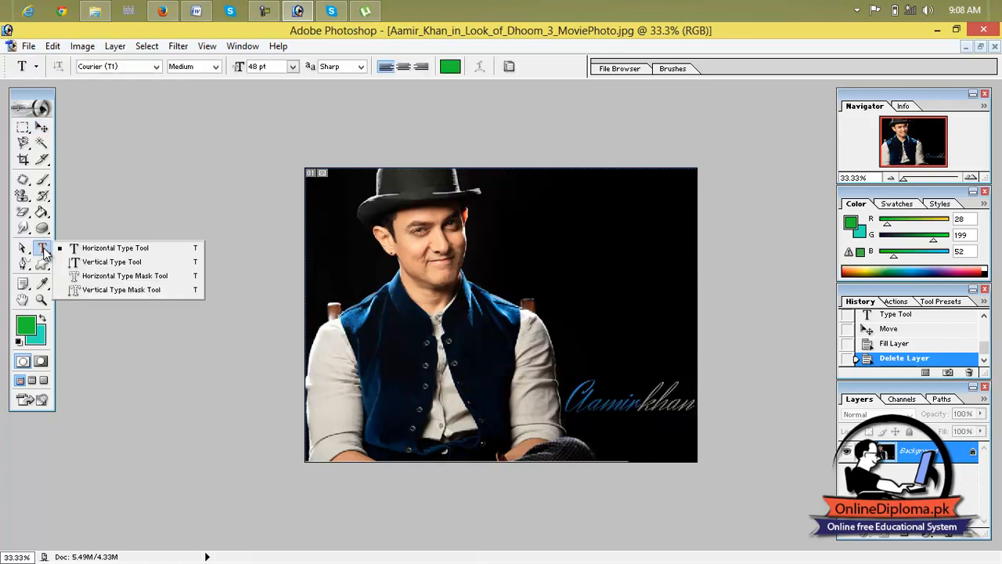
click(115, 276)
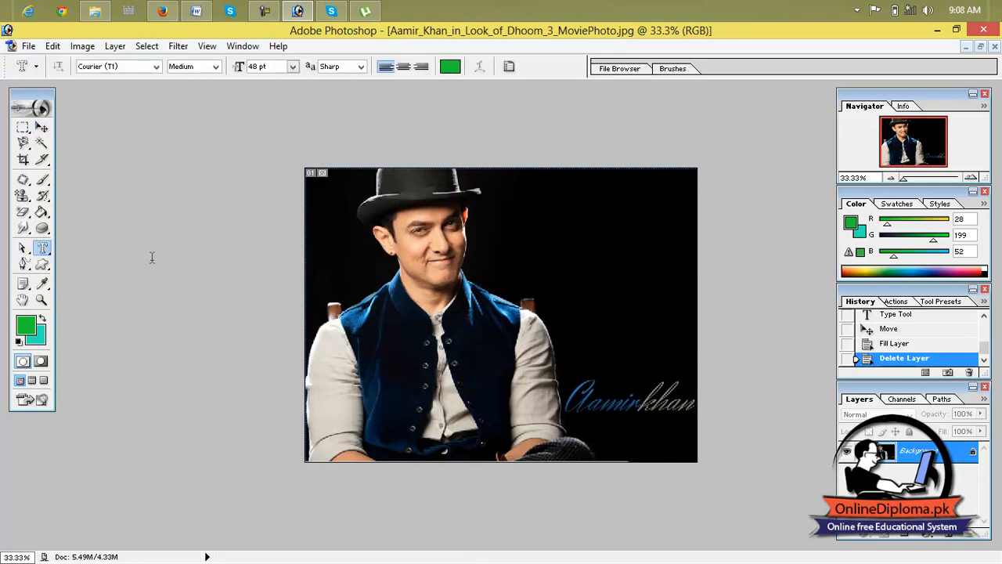
click(503, 234)
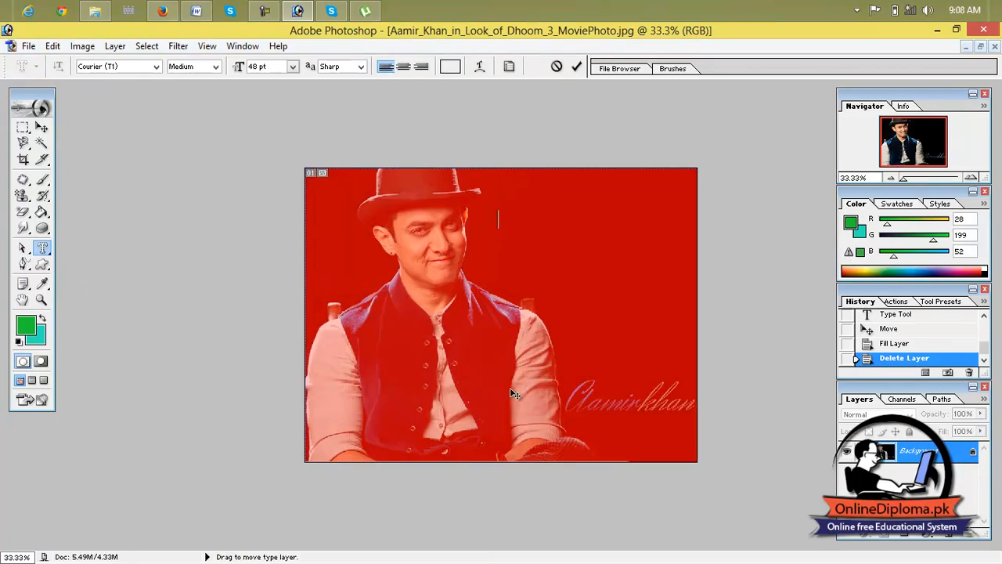
text(aamir khan)
click(576, 66)
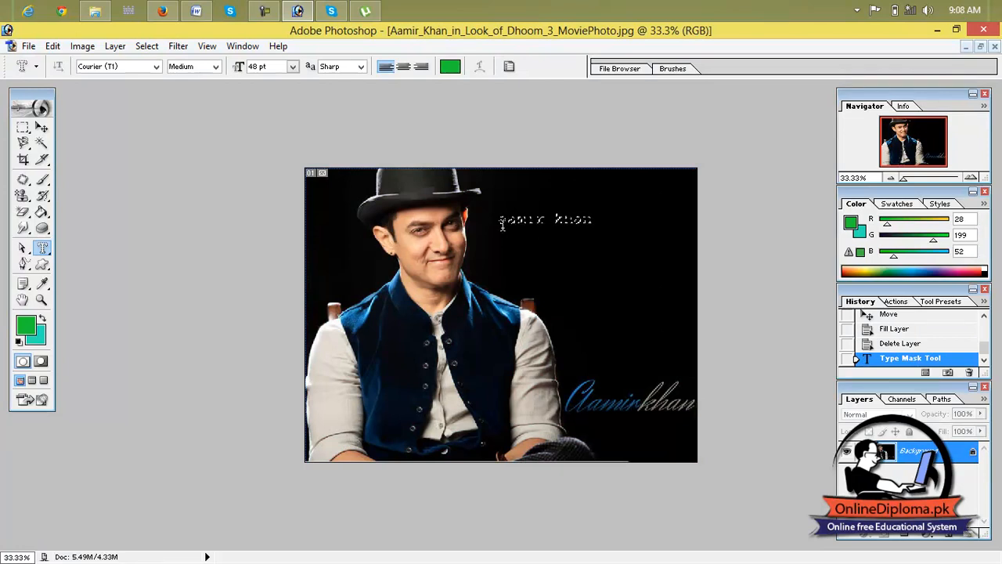
Set the text color to pink EE0E77, fill the "aamir khan" selection with it and deselect
click(451, 66)
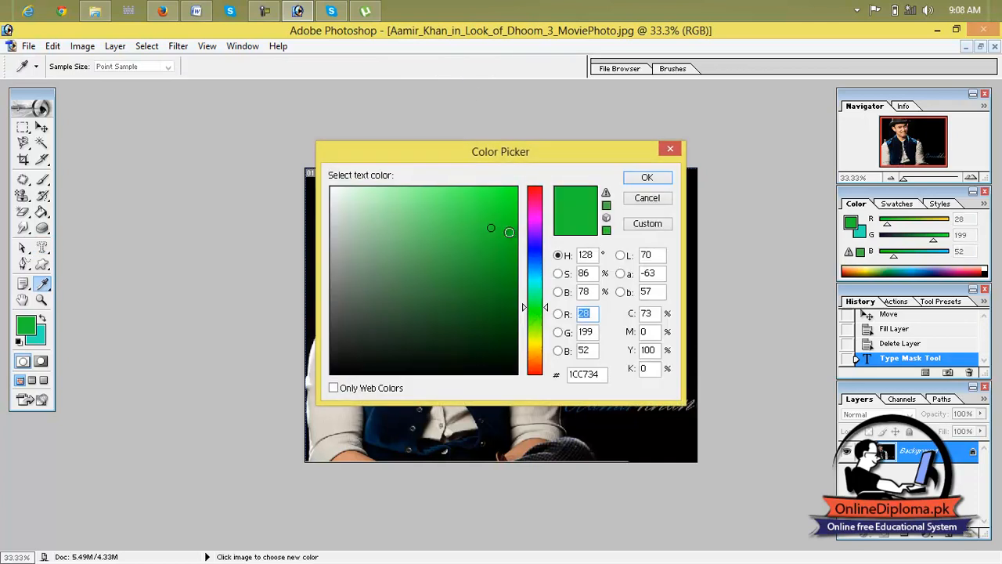
drag(523, 308, 533, 201)
click(506, 200)
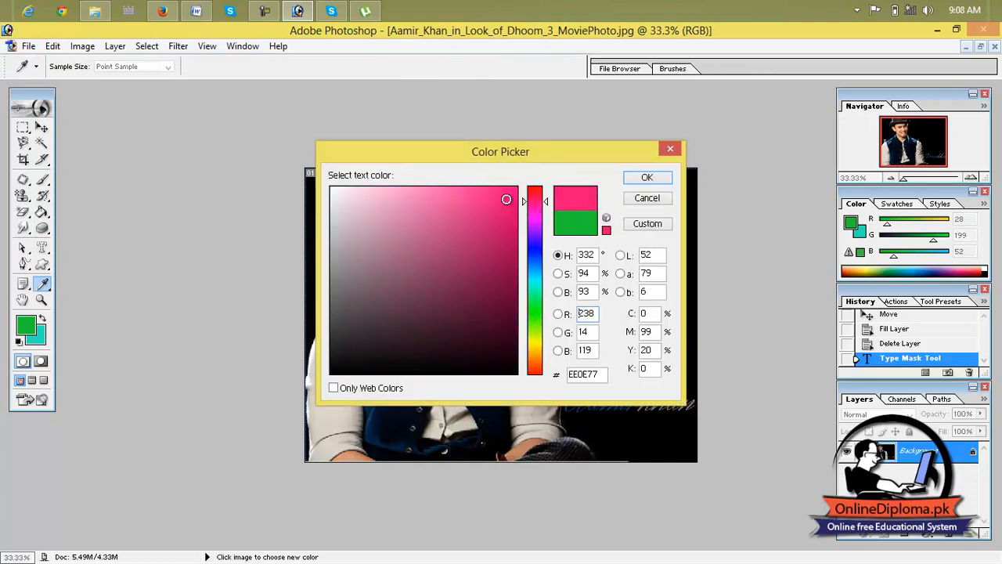
click(647, 178)
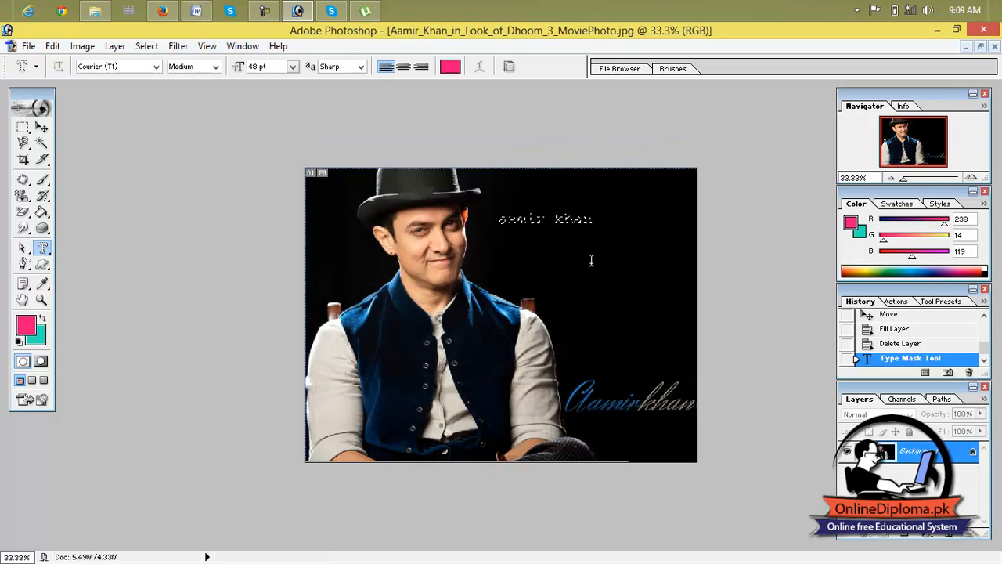
key(alt+BackSpace)
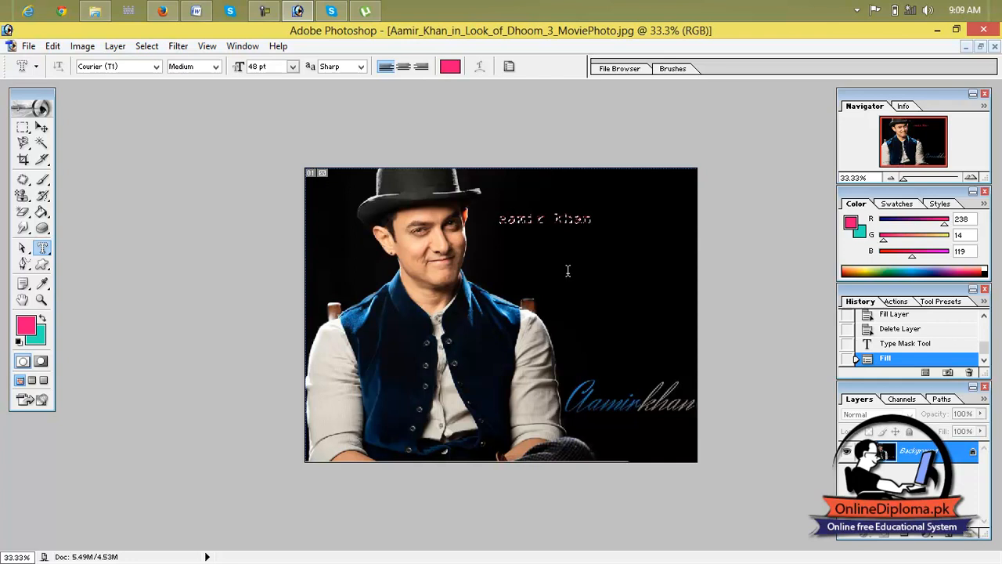
key(ctrl+d)
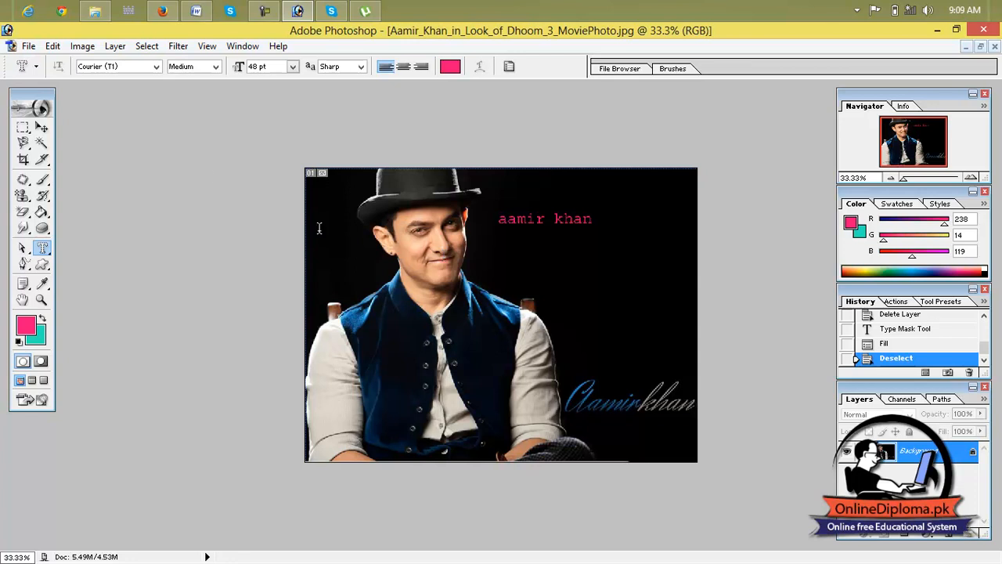
Set the font to Georgia and enter the mask text "dlskfjldksjf" below the pink name
click(36, 67)
click(36, 67)
click(156, 66)
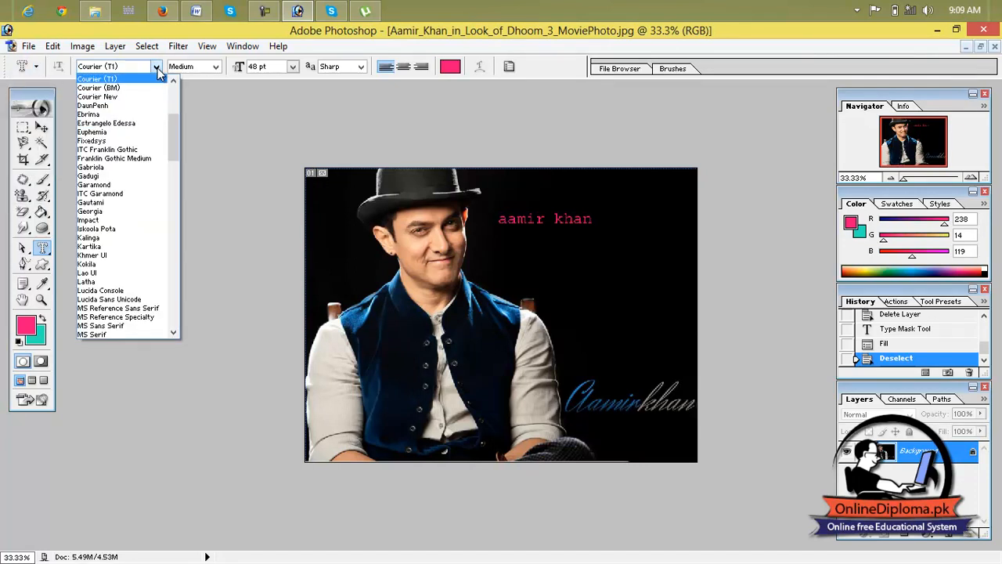
click(159, 215)
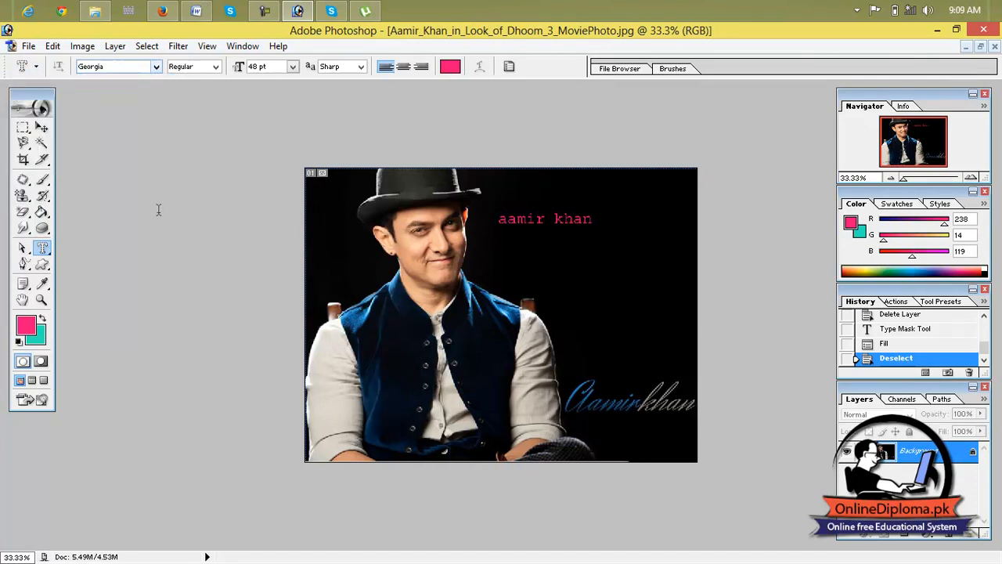
click(535, 256)
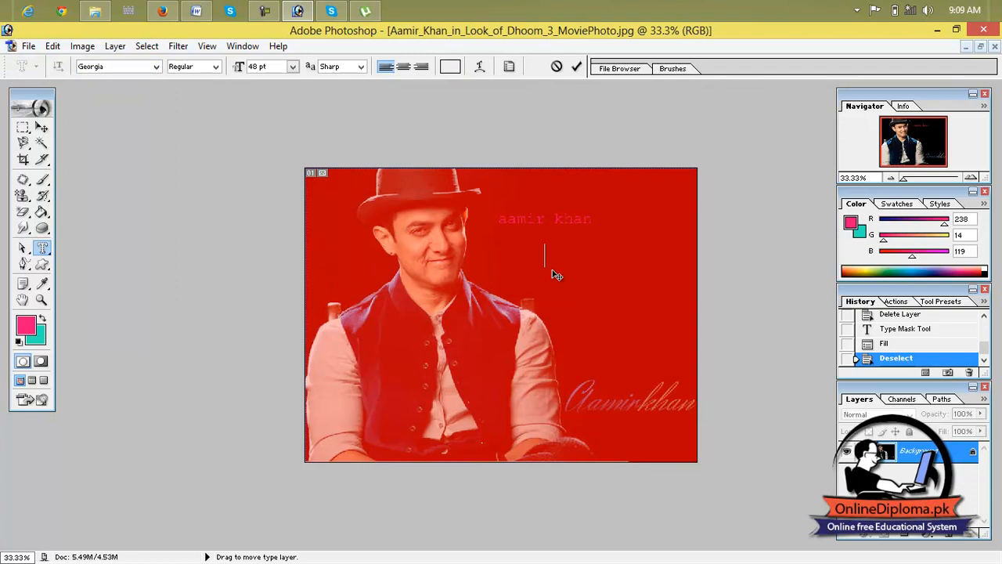
text(dlskfjldksj)
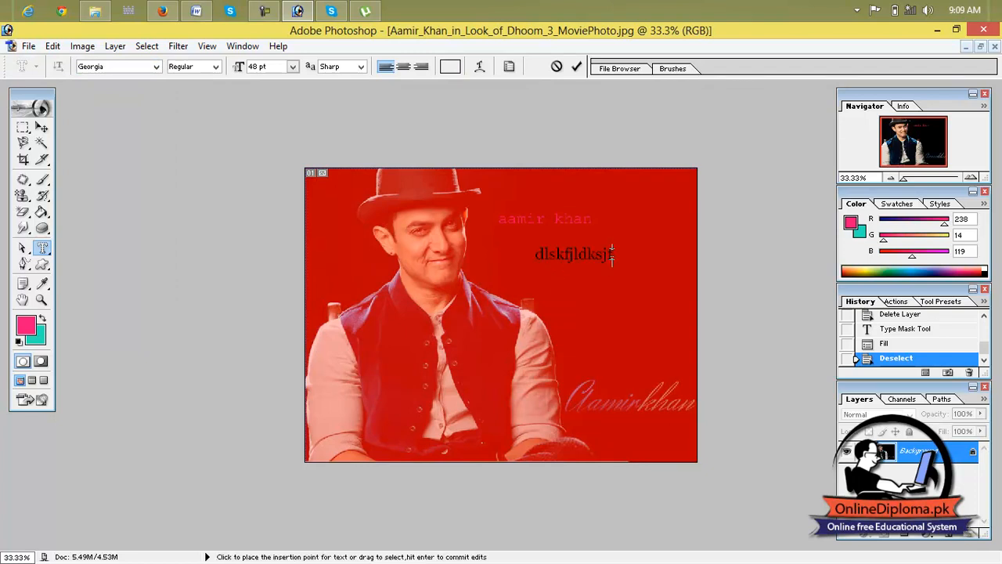
Try Microsoft Himalaya and Arial on the whole new mask text line, finally setting its font to Century
drag(611, 254, 494, 257)
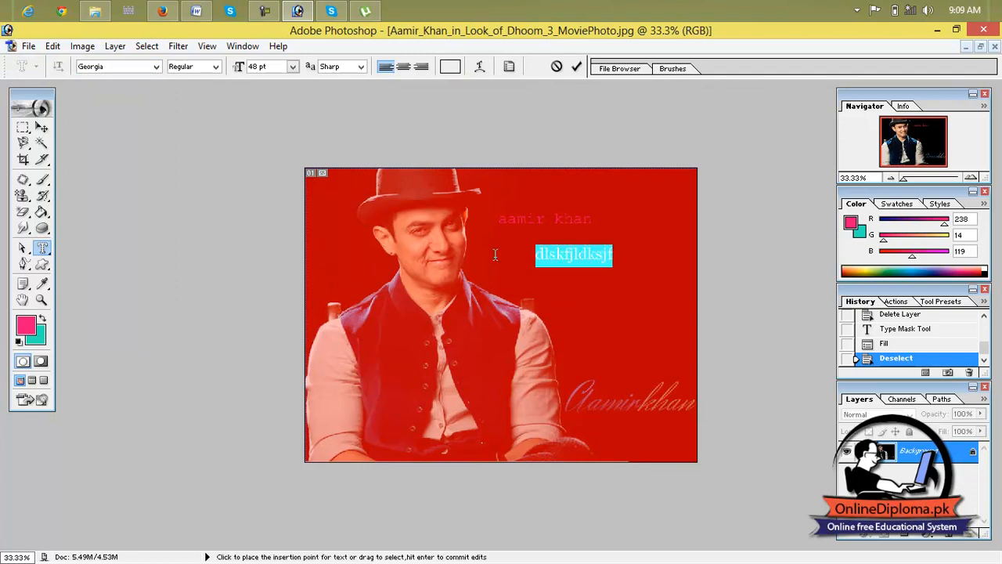
click(157, 67)
click(155, 245)
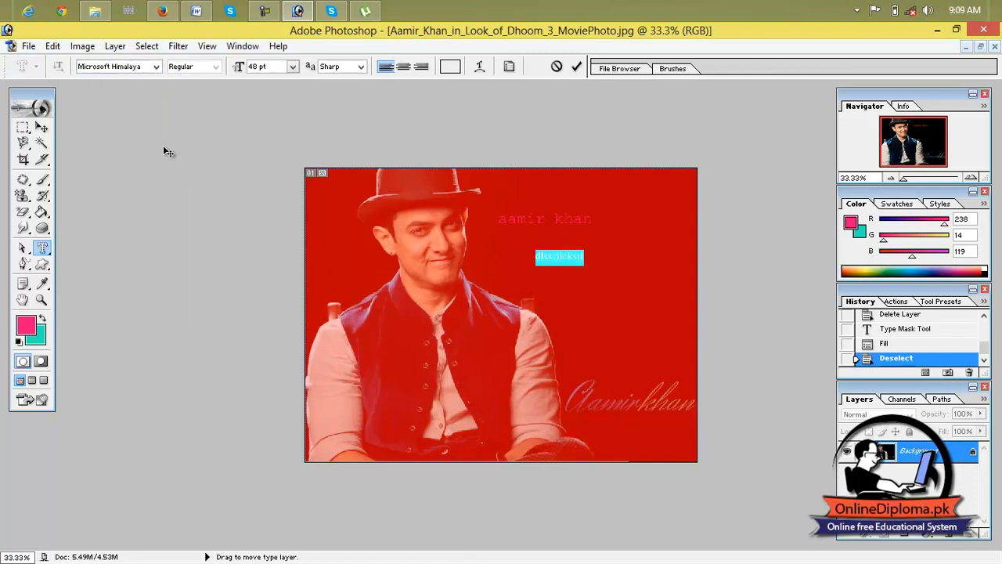
click(157, 68)
drag(177, 184, 176, 82)
click(127, 98)
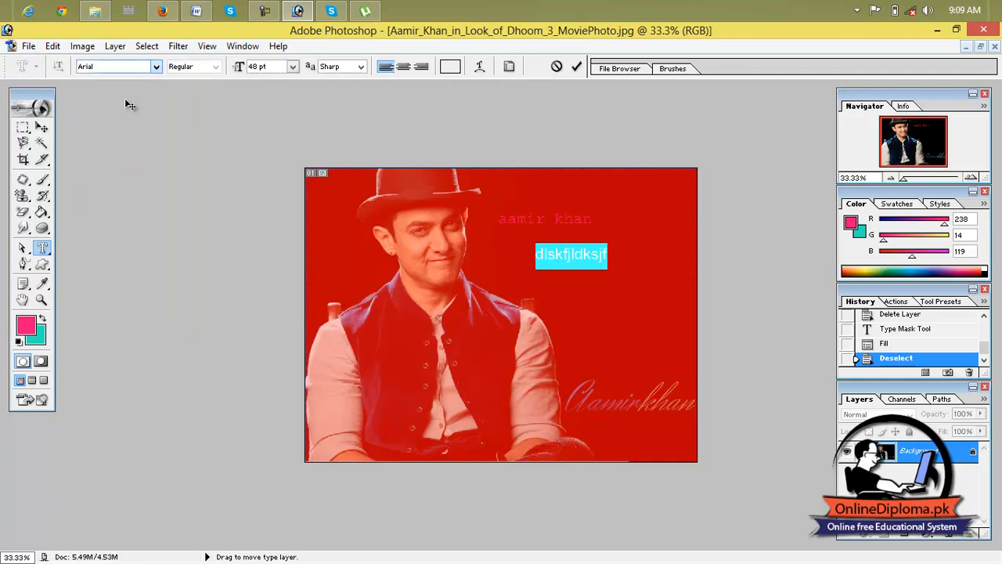
click(157, 67)
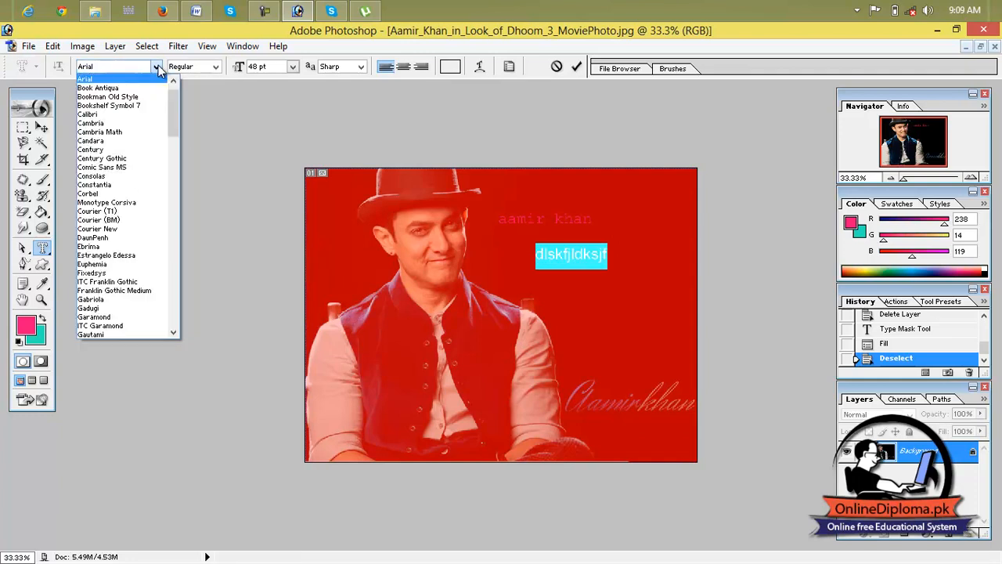
click(148, 150)
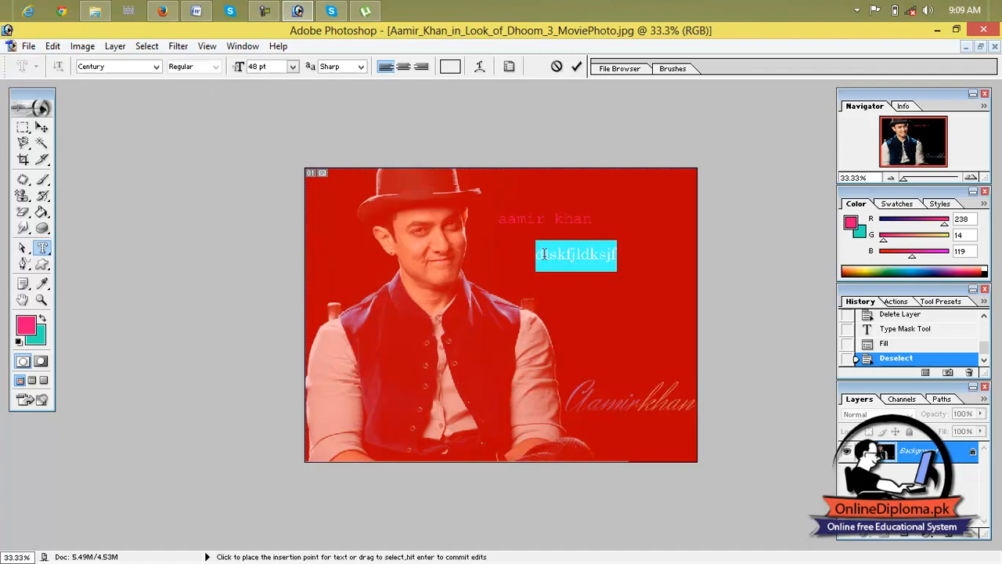
Set the mask text's anti-aliasing to Strong and center-align it
click(361, 67)
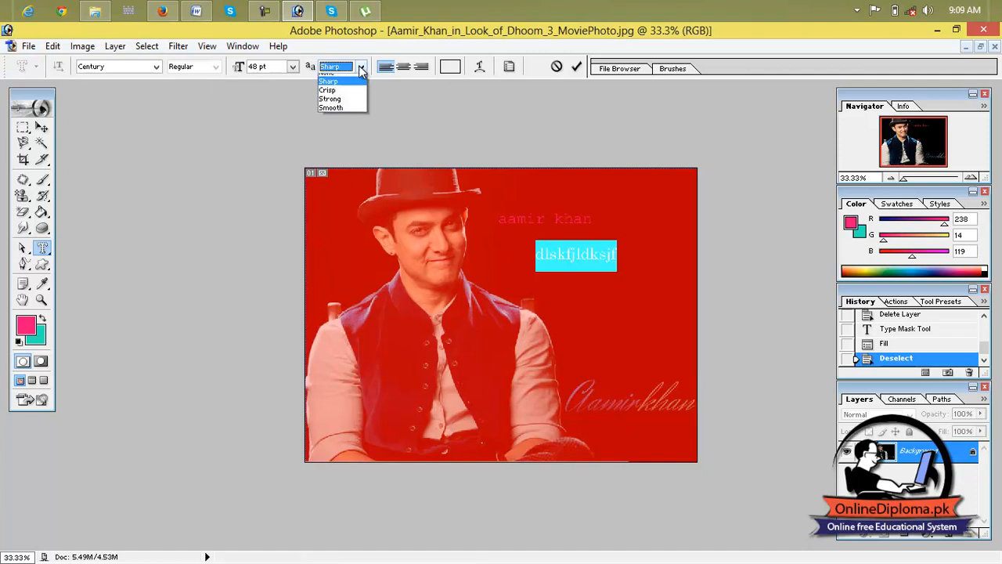
click(350, 93)
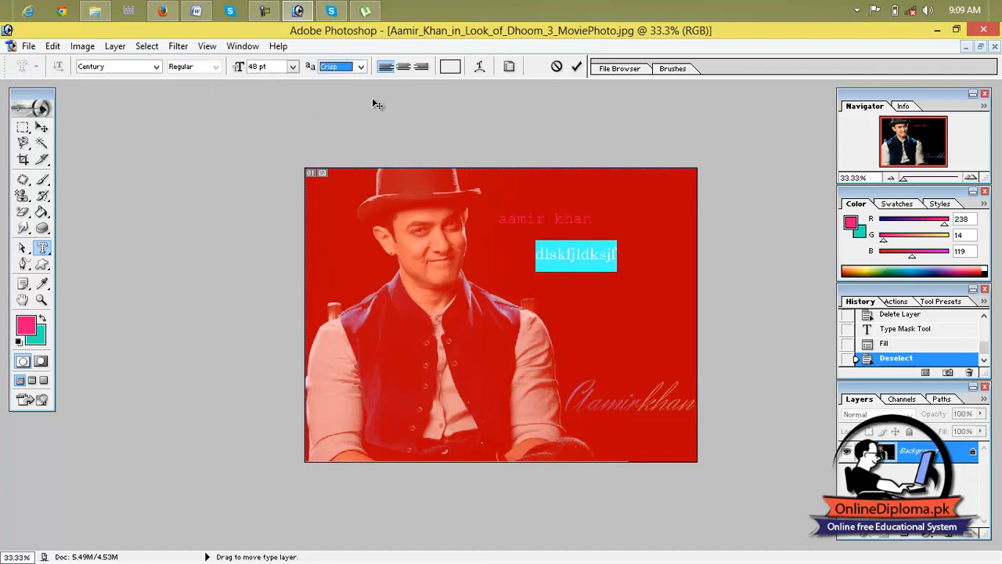
click(361, 69)
click(361, 104)
click(361, 67)
click(362, 104)
click(404, 68)
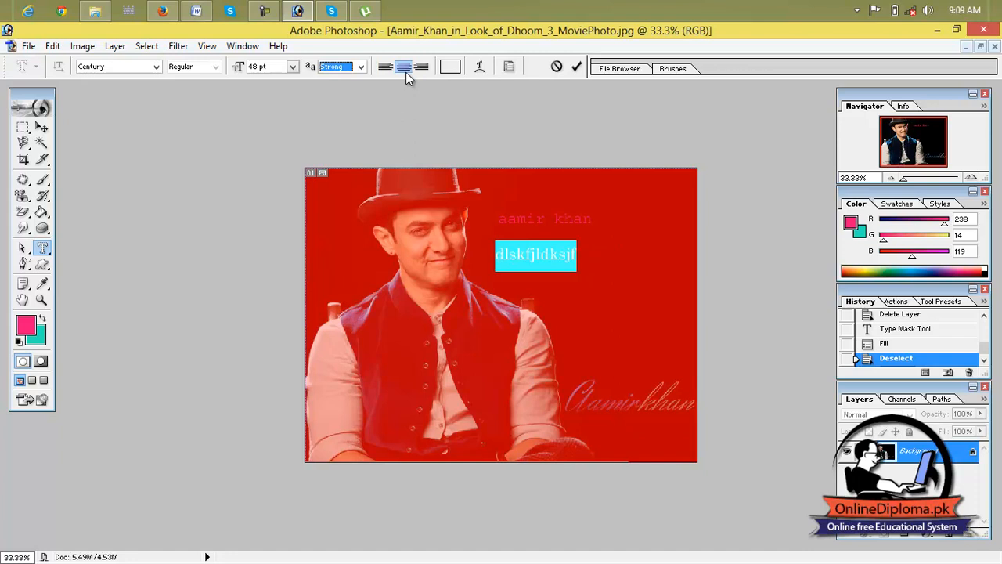
Right-align the mask text and warp it with the Arc style at +50% bend
click(422, 67)
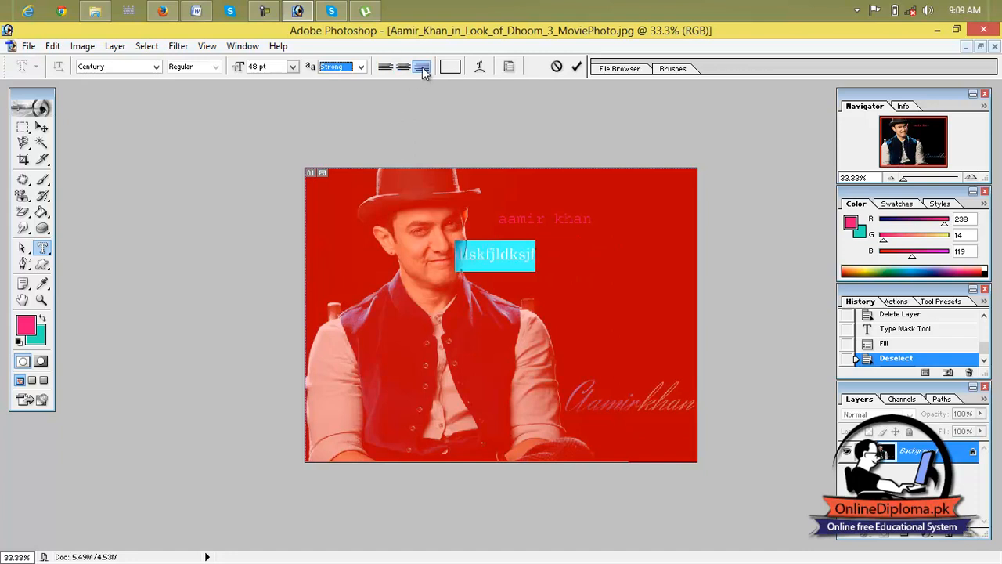
click(481, 67)
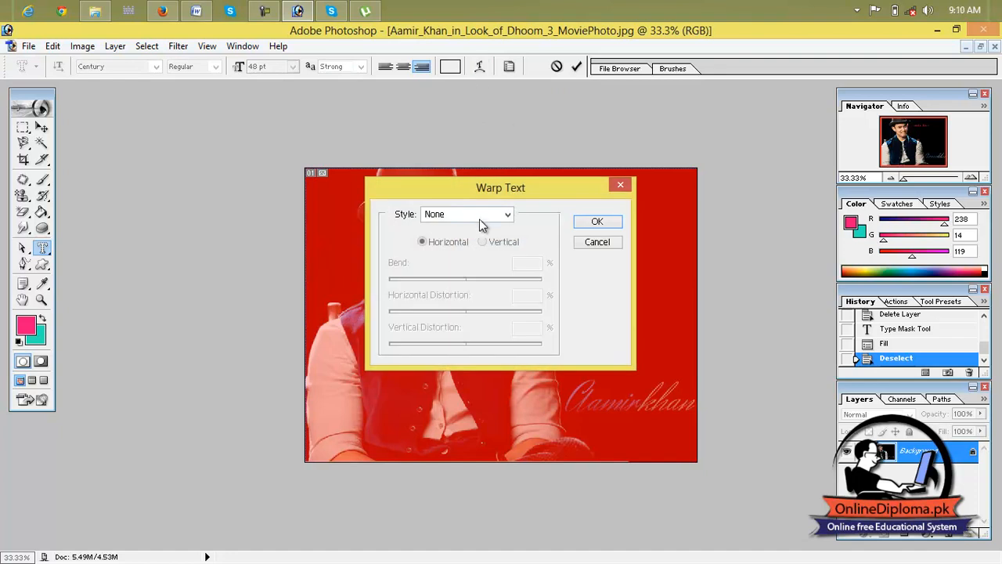
click(478, 213)
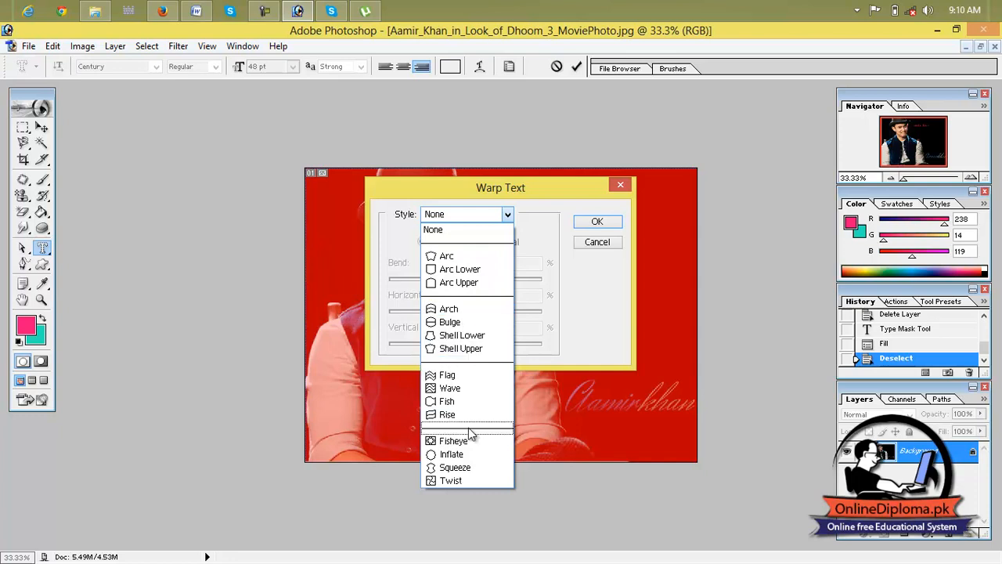
click(446, 256)
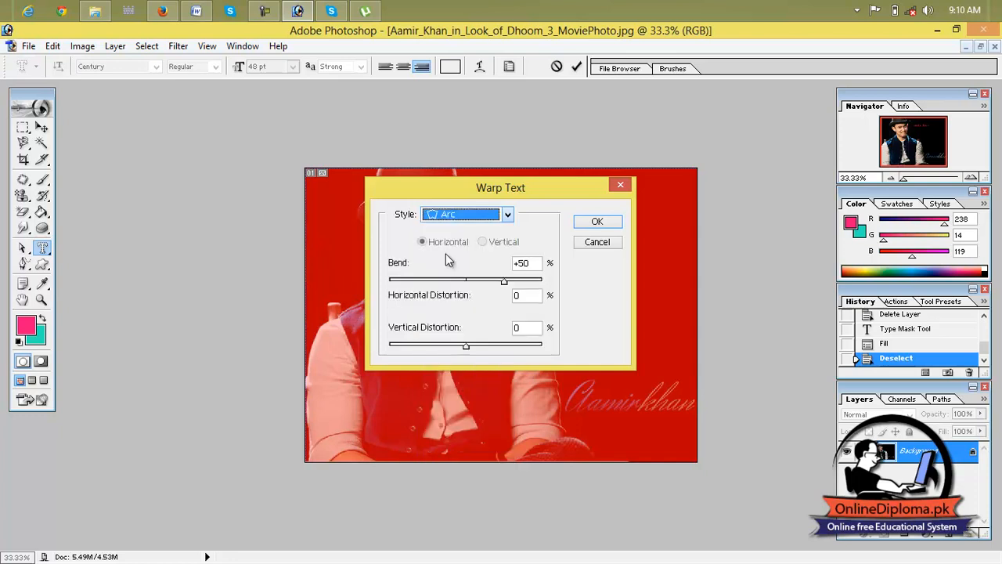
click(597, 223)
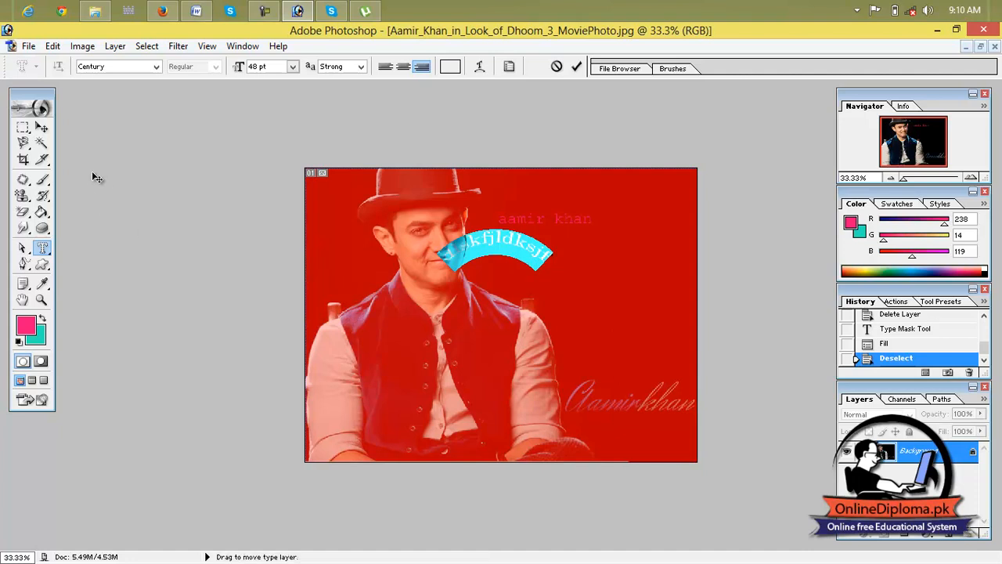
Commit the arced mask text as a selection, fill it with the pink foreground color and deselect
click(42, 128)
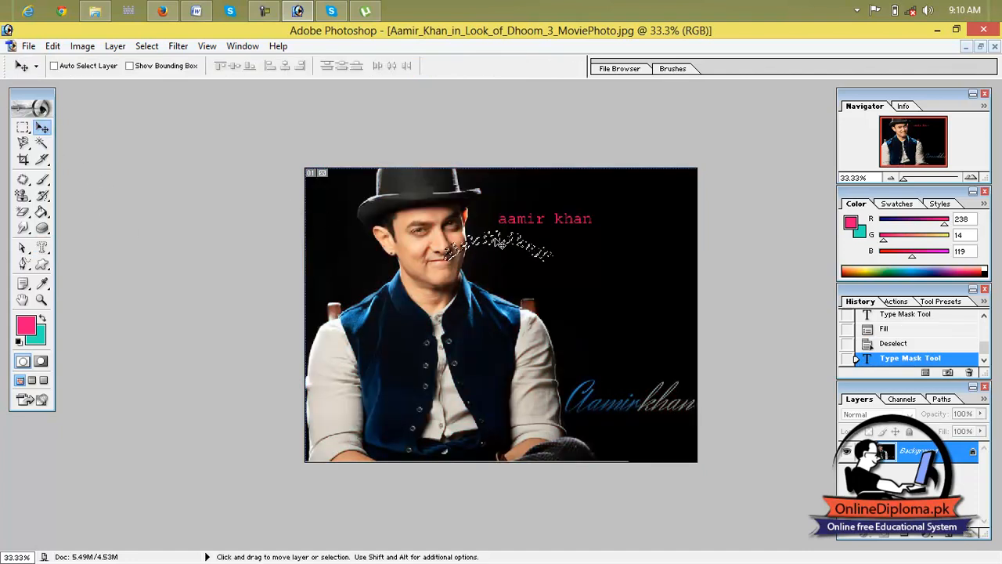
click(550, 258)
key(Return)
click(571, 247)
click(516, 241)
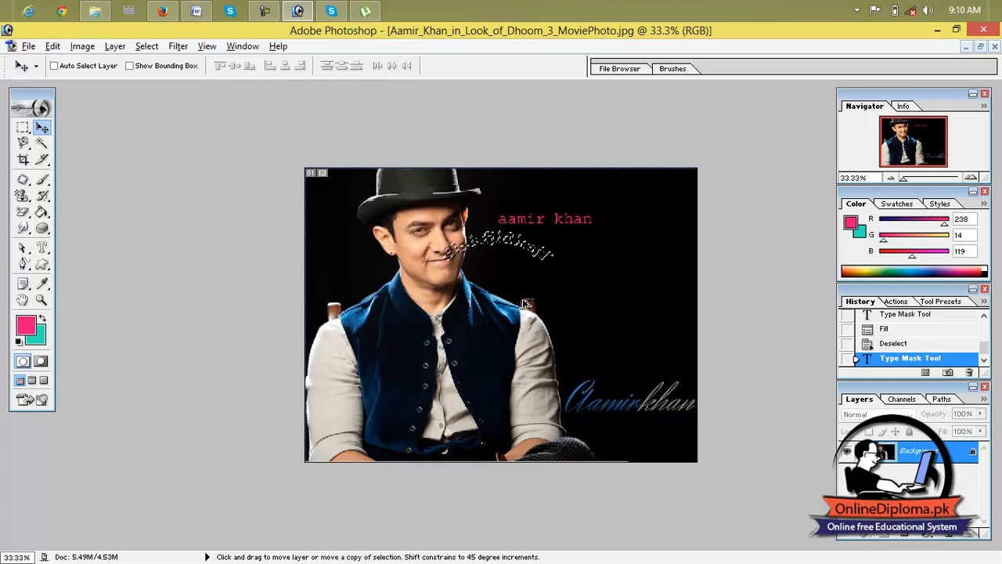
key(alt+BackSpace)
key(ctrl+d)
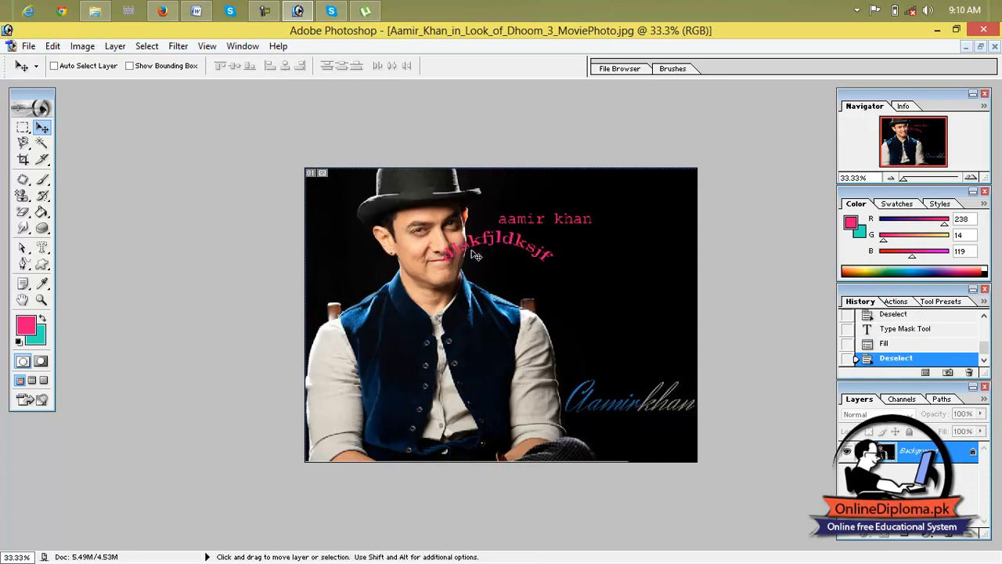
click(559, 264)
click(500, 240)
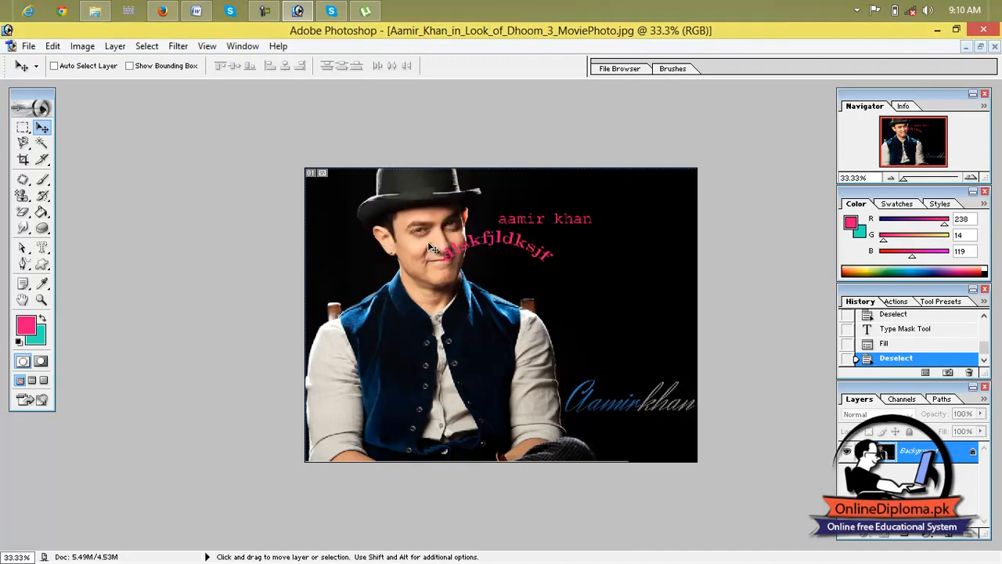